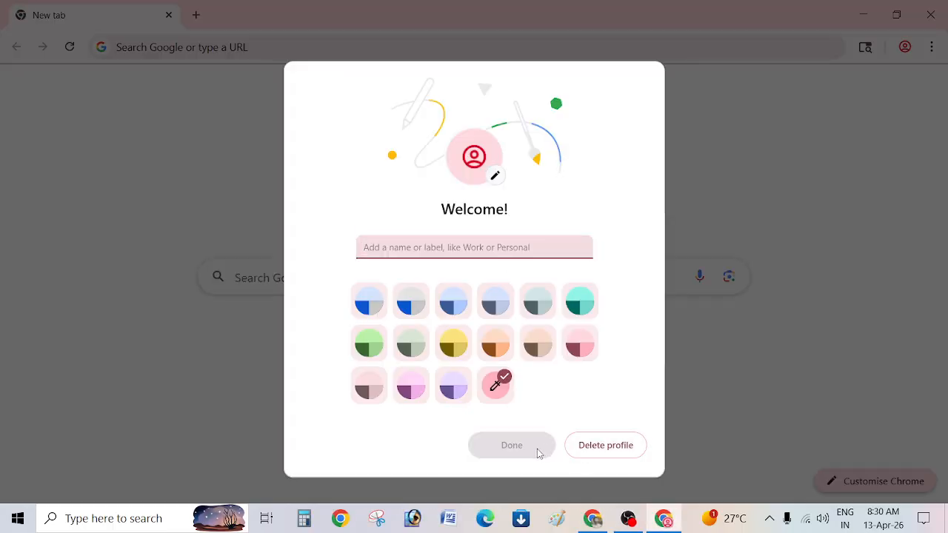
# Name the new profile JKYD, finish its setup, and minimise both Chrome windows.
pyautogui.write('J')
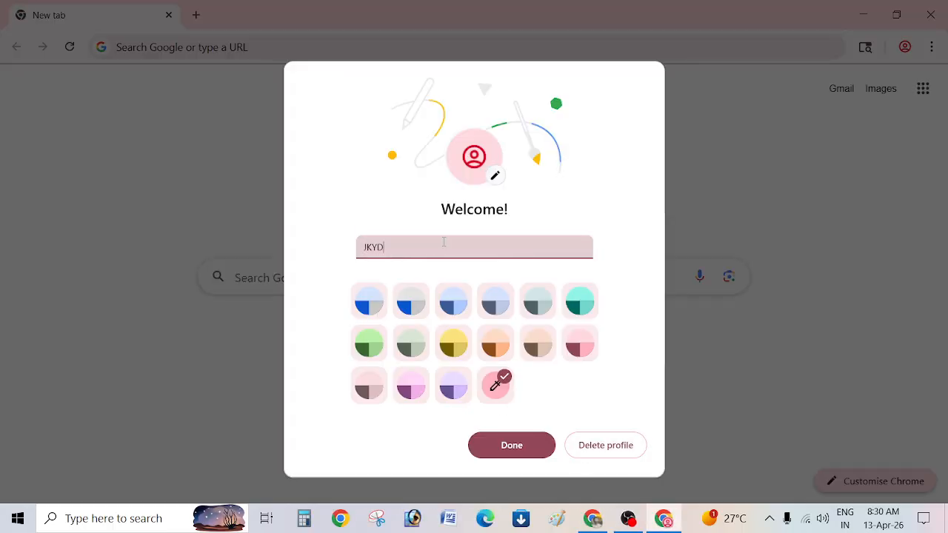
pyautogui.write('KYD')
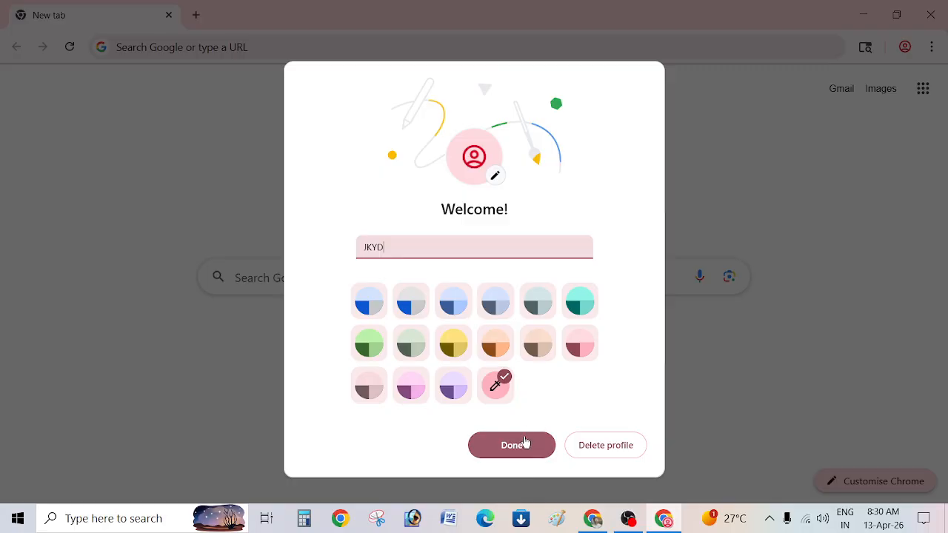
pyautogui.click(523, 445)
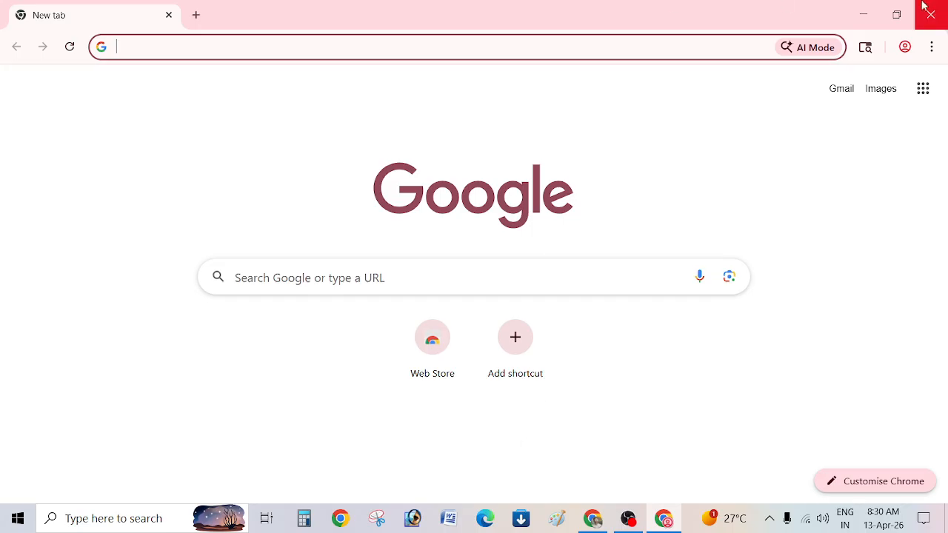
pyautogui.click(867, 6)
pyautogui.click(868, 6)
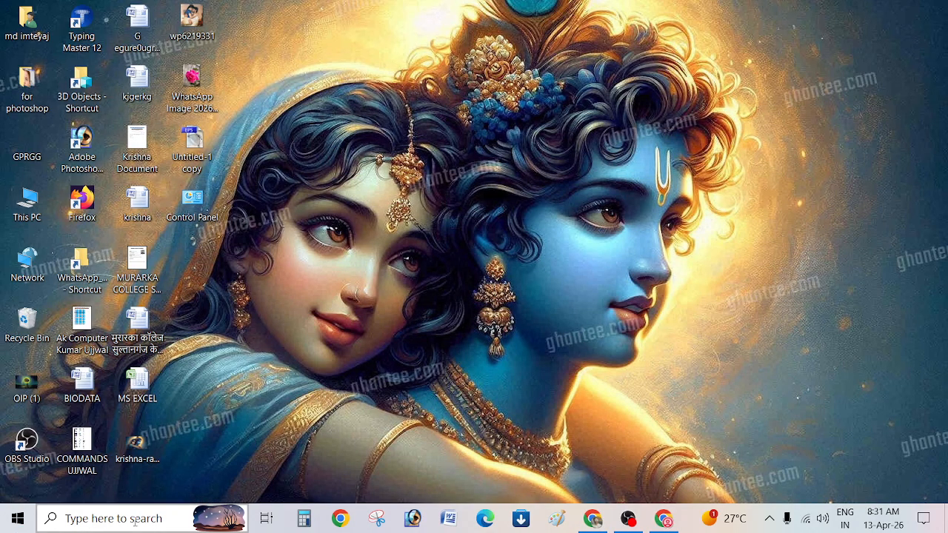
# Relaunch Chrome, add another profile from the profile picker, and choose to sign in.
pyautogui.click(341, 519)
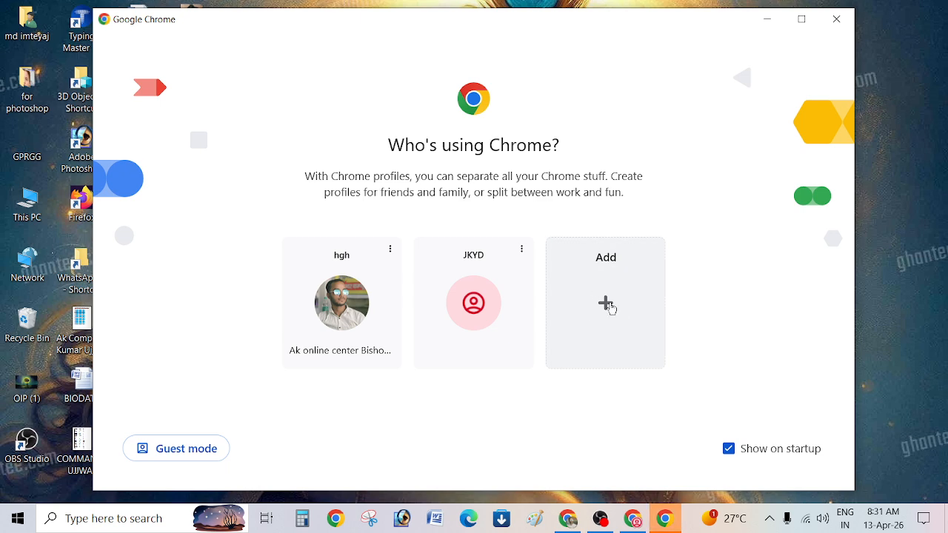
pyautogui.click(607, 305)
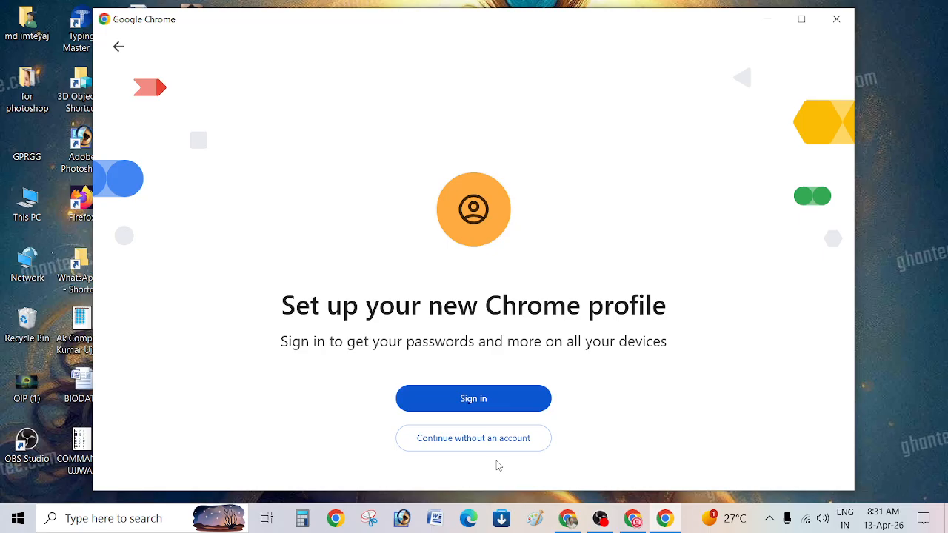
pyautogui.click(489, 400)
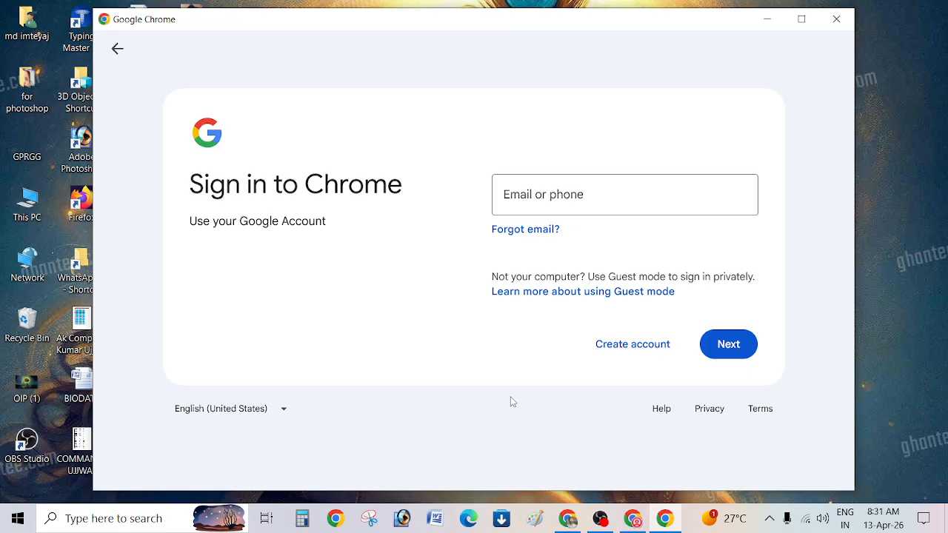
# Enter the Google account's e-mail address and submit it, re-entering it after the field cleared.
pyautogui.click(538, 196)
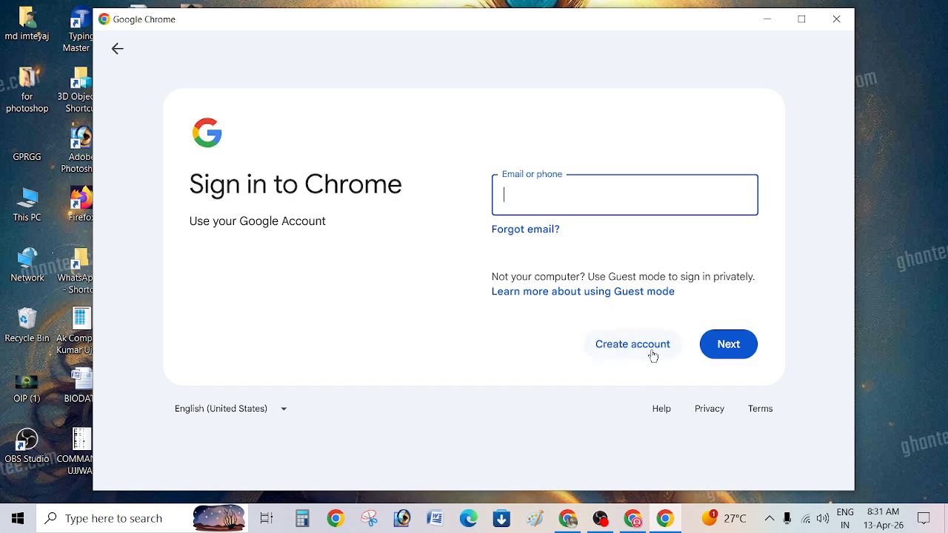
pyautogui.click(621, 352)
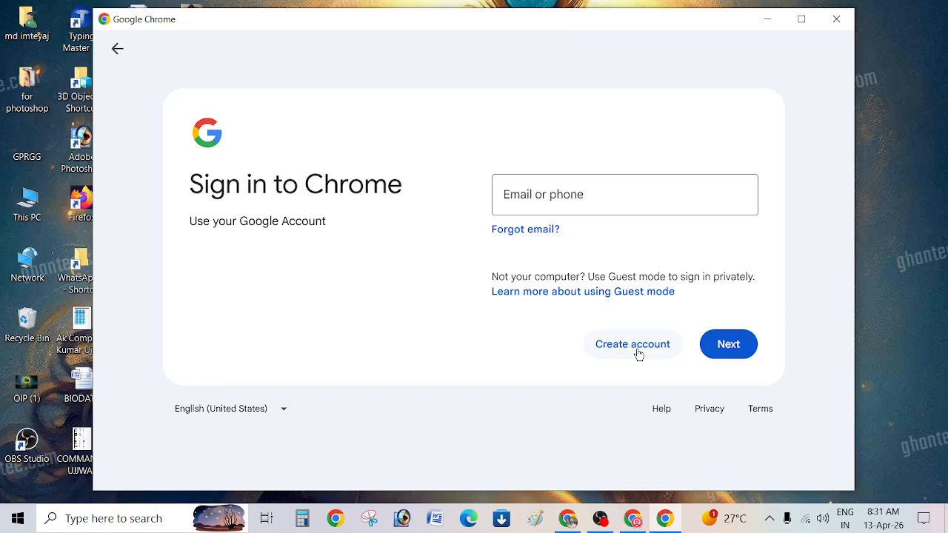
pyautogui.click(580, 191)
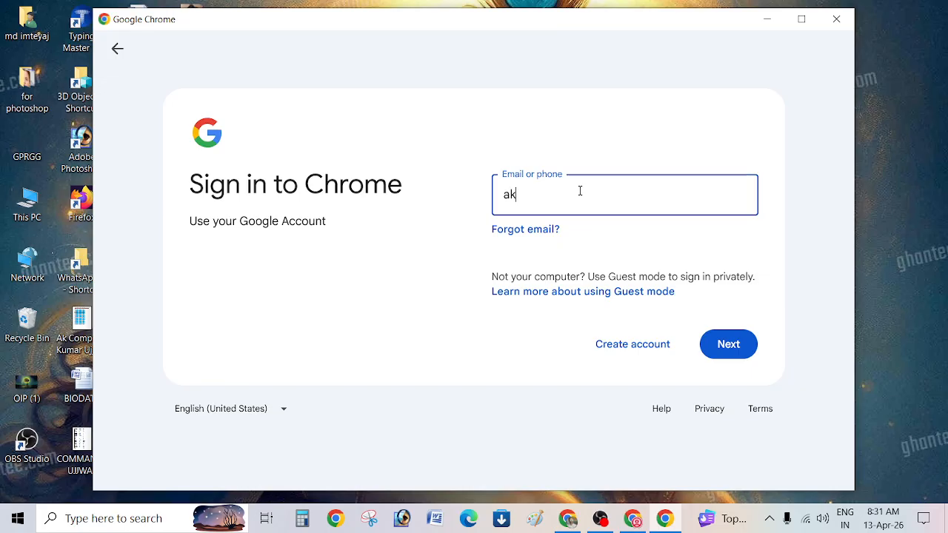
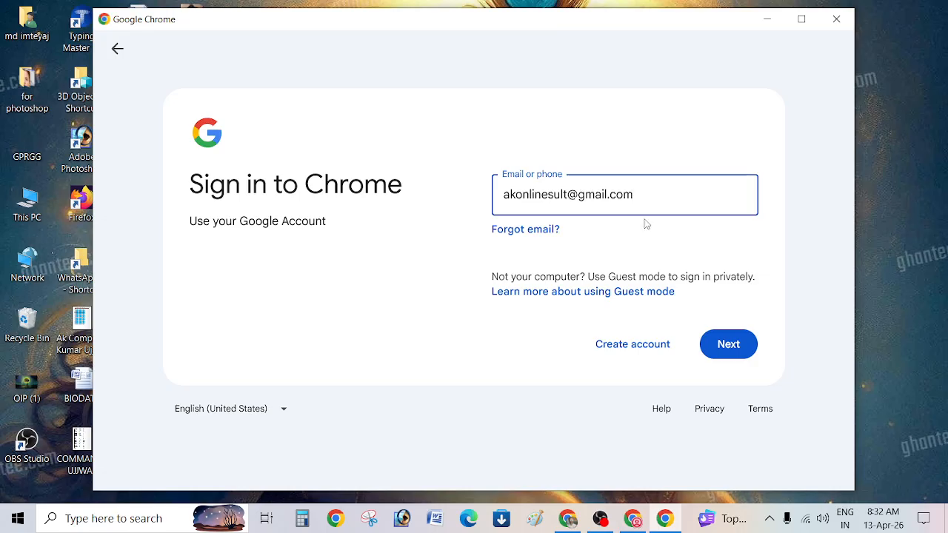
pyautogui.click(730, 352)
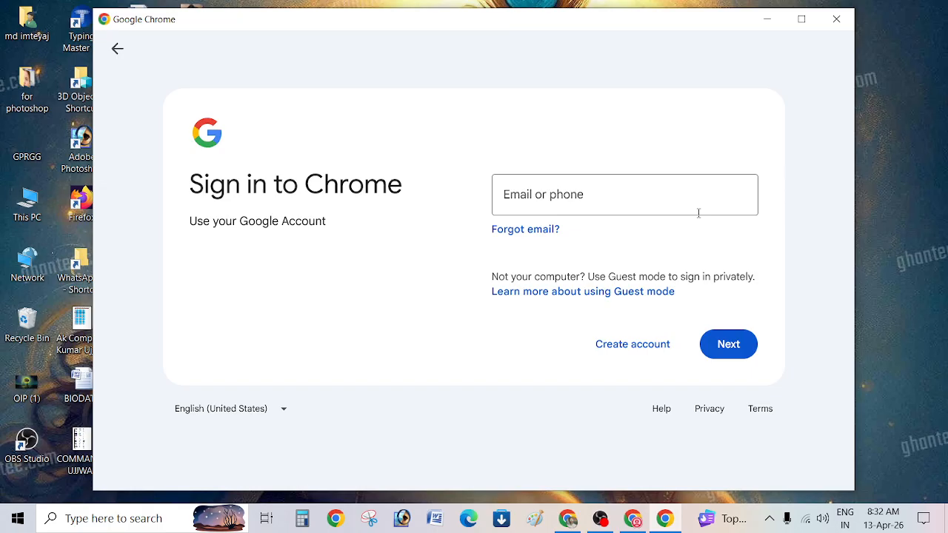
pyautogui.click(622, 193)
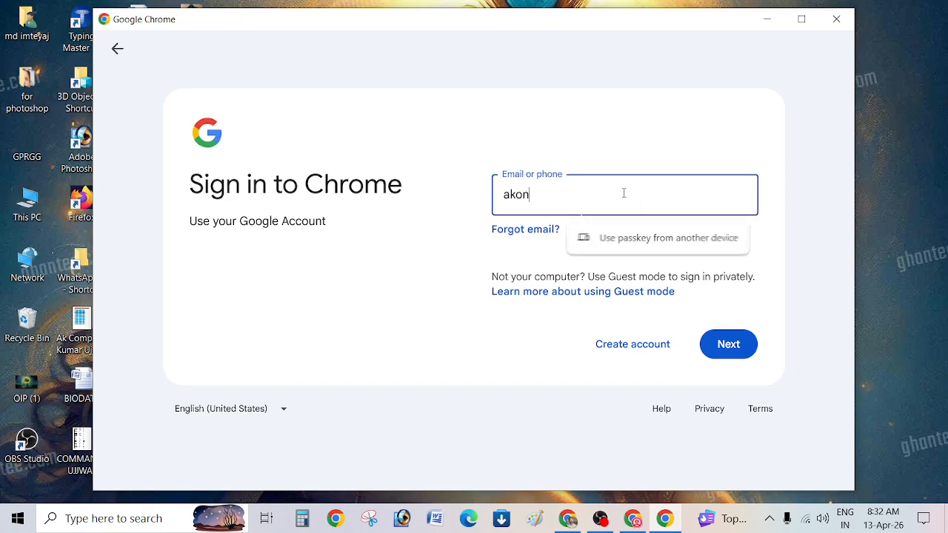
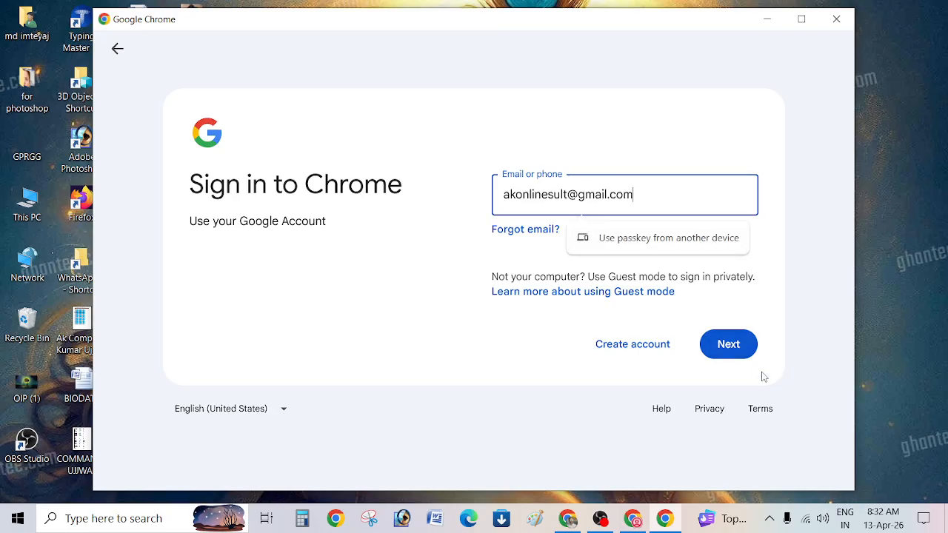
pyautogui.click(718, 350)
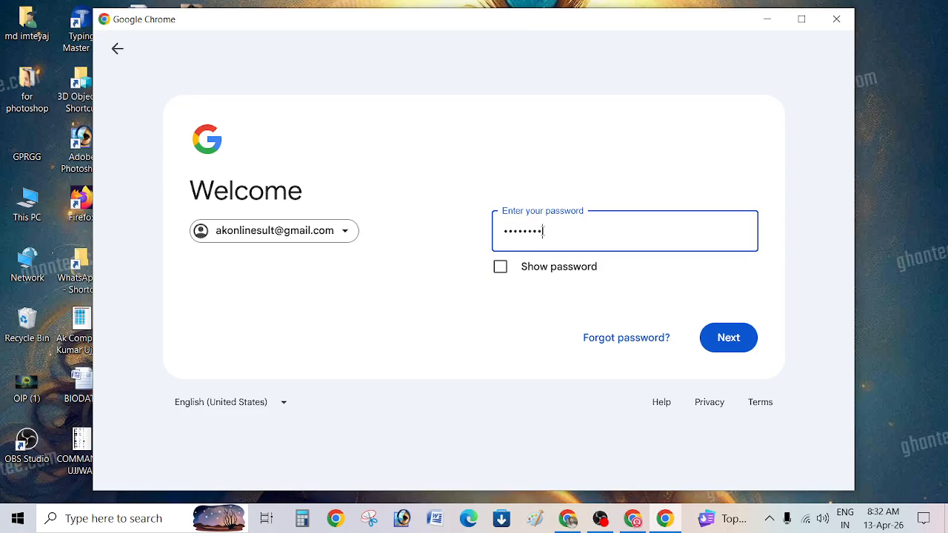
# Submit the password, turn on sync, dismiss the Safe Browsing notice, and maximise the window.
pyautogui.press('Return')
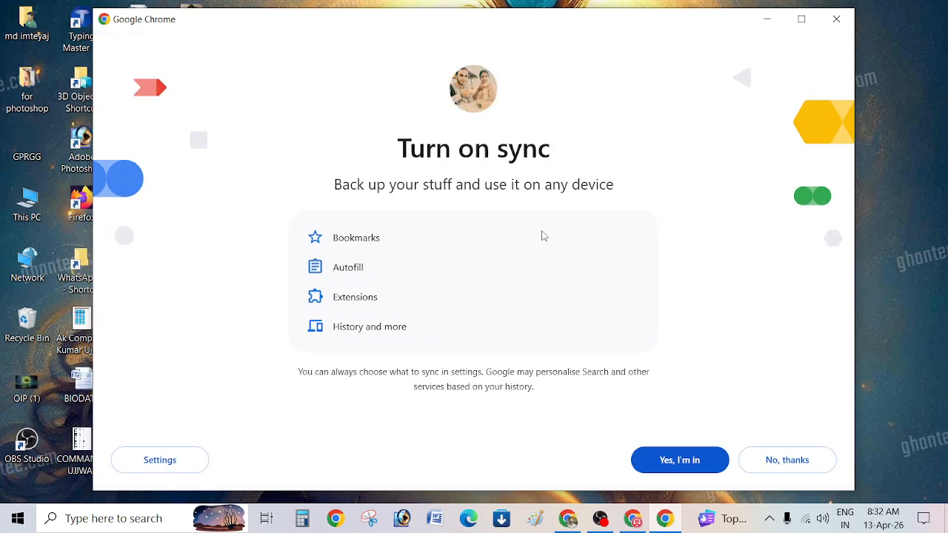
pyautogui.click(673, 465)
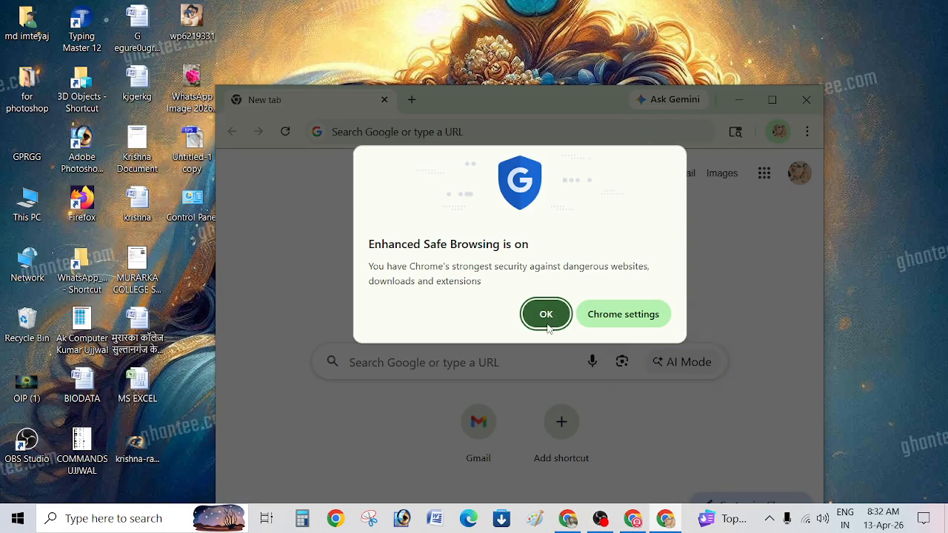
pyautogui.click(545, 314)
pyautogui.click(780, 132)
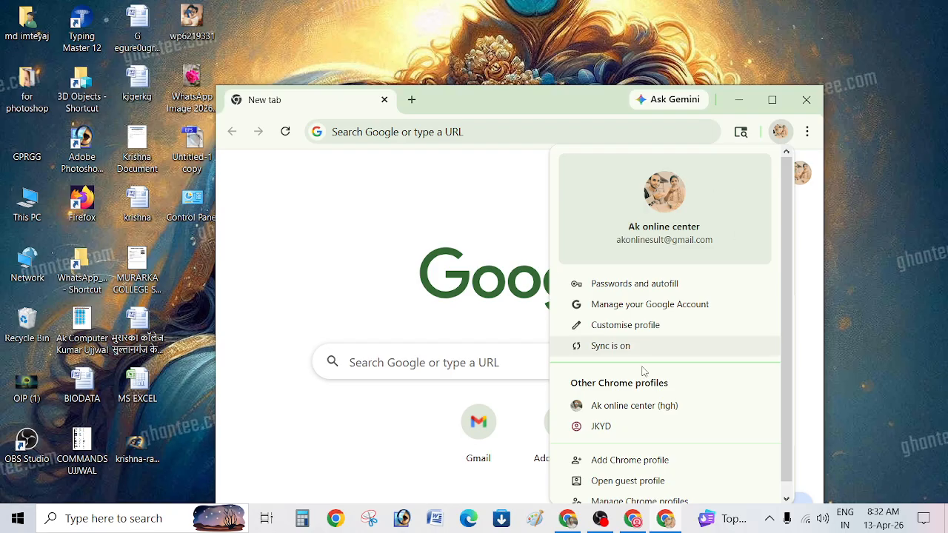
pyautogui.click(404, 206)
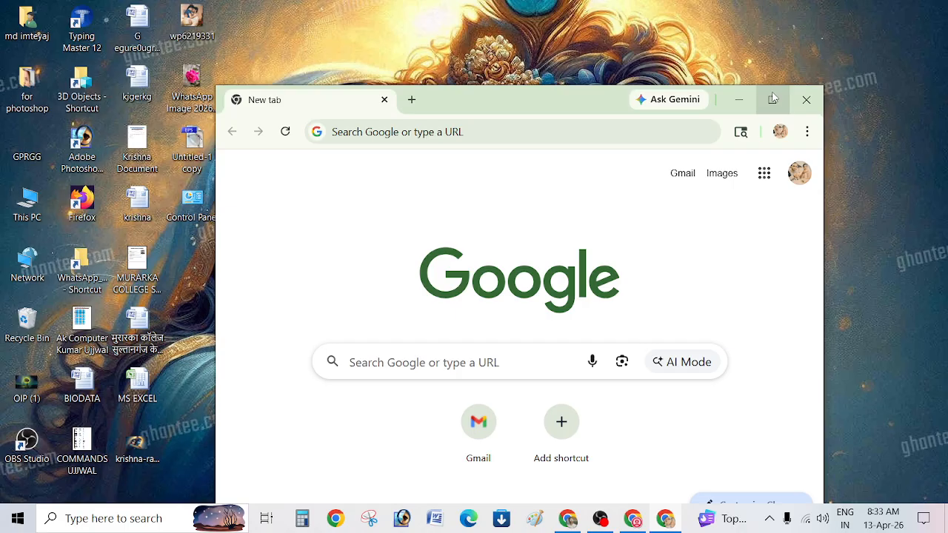
pyautogui.click(771, 99)
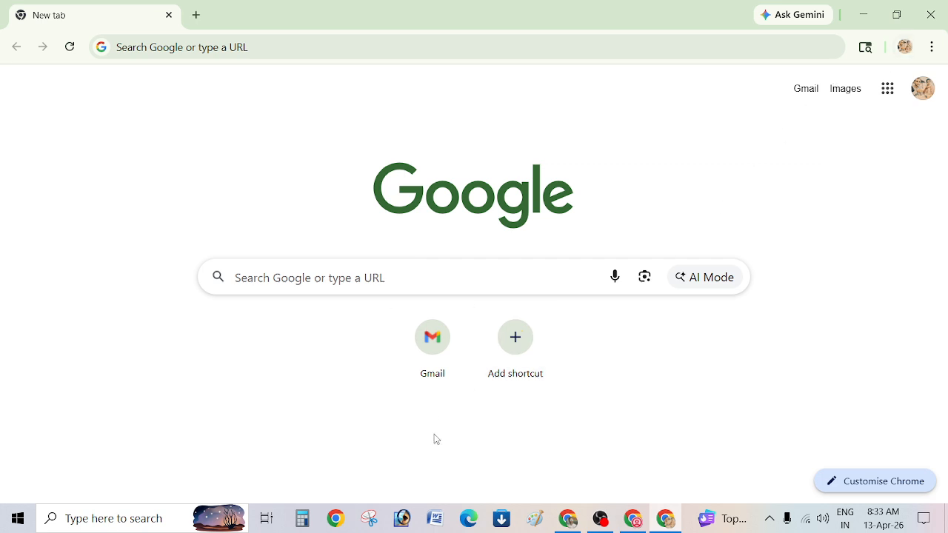
# Close the browser, reopen the profile picker, and delete the first profile.
pyautogui.click(931, 14)
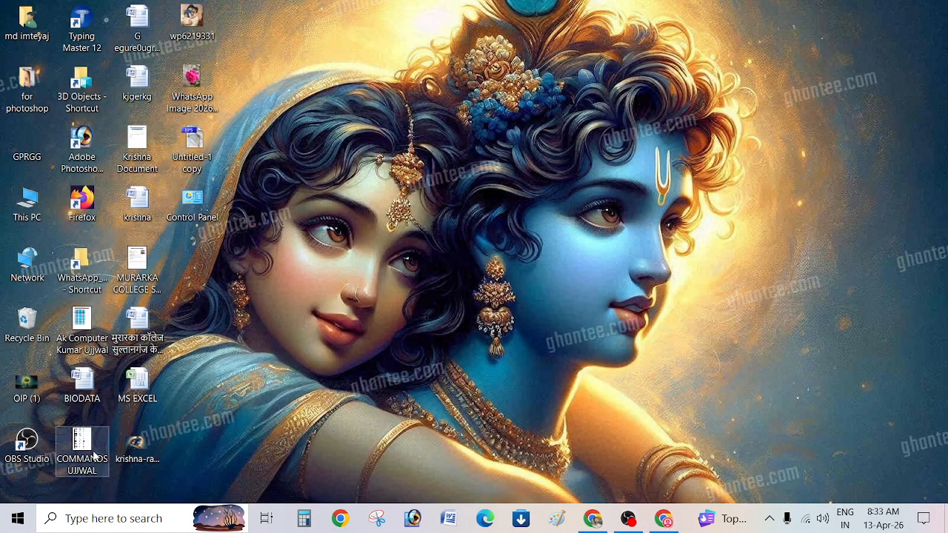
pyautogui.click(340, 518)
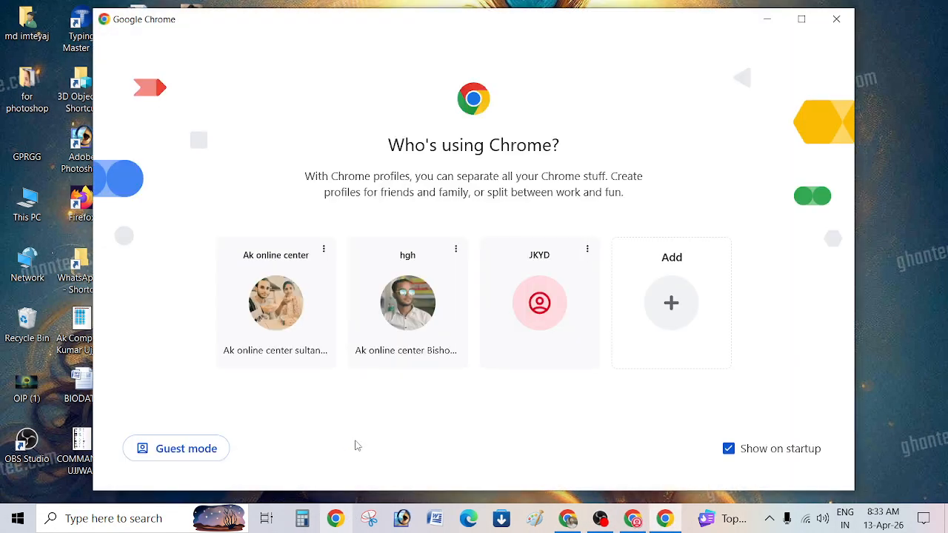
pyautogui.click(323, 249)
pyautogui.click(286, 283)
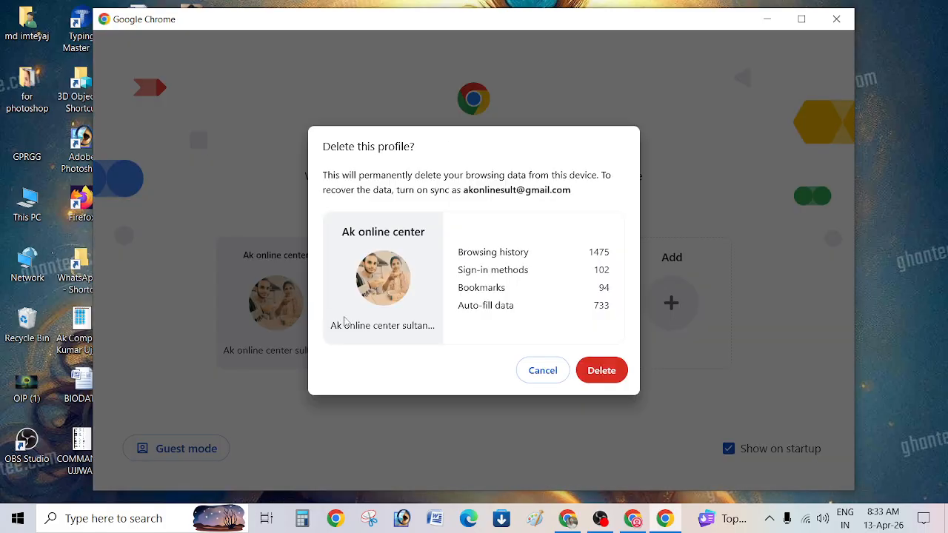
pyautogui.click(603, 369)
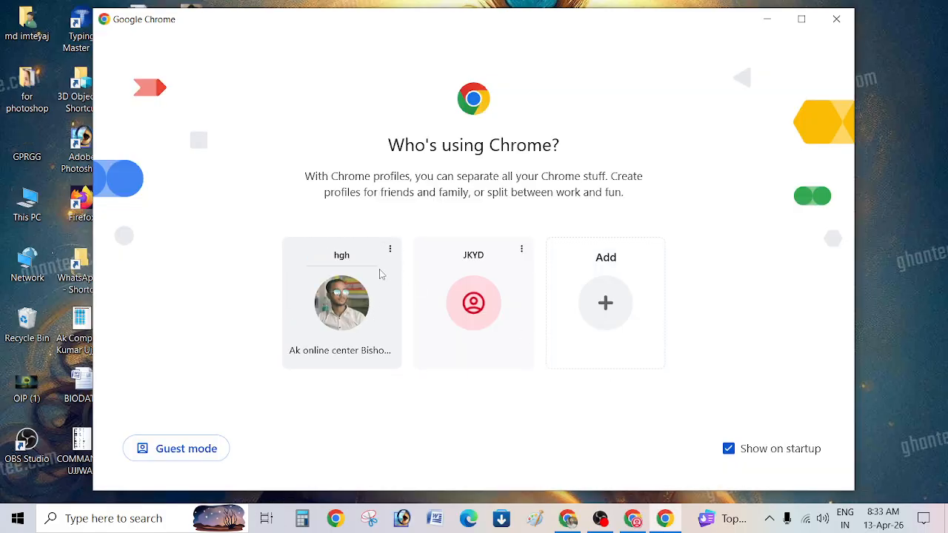
# Delete the hgh and JKYD profiles along with their data.
pyautogui.click(393, 248)
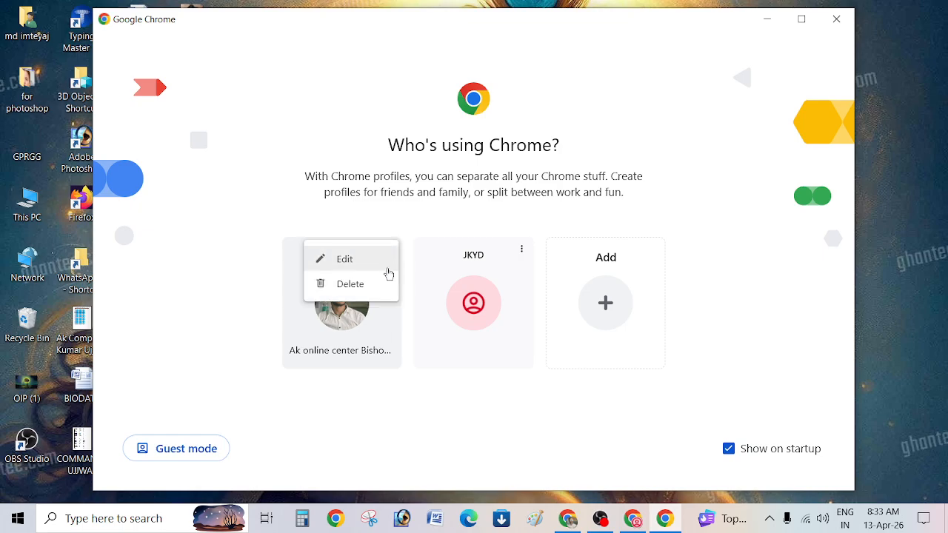
pyautogui.click(355, 281)
pyautogui.click(601, 369)
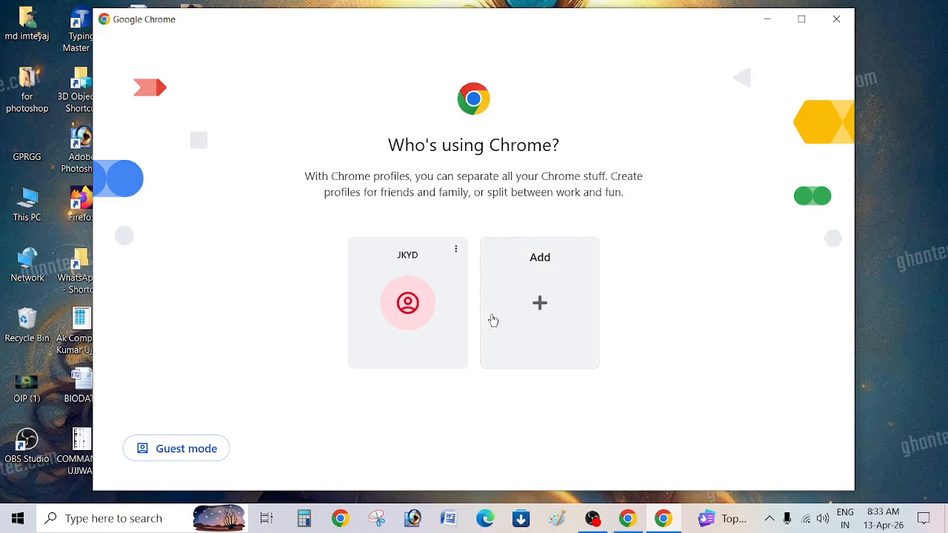
pyautogui.click(455, 249)
pyautogui.click(419, 286)
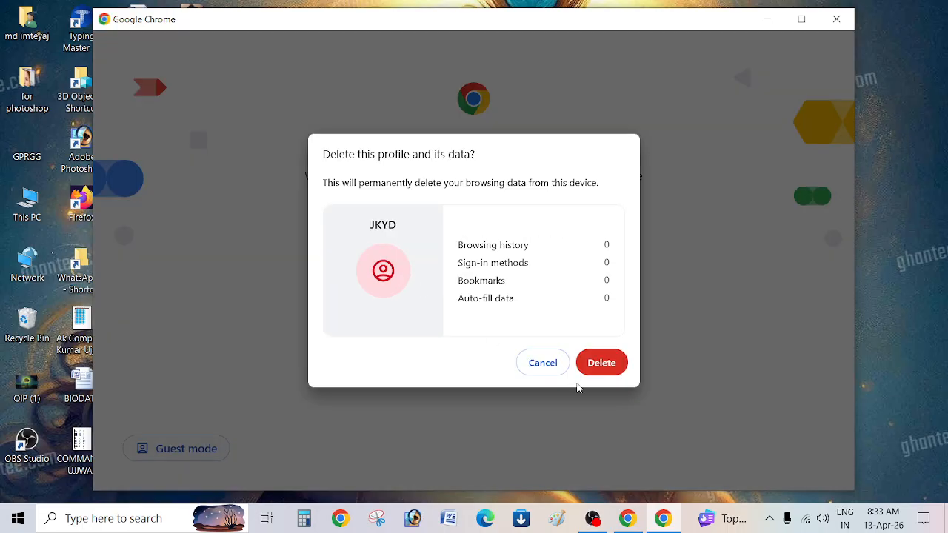
pyautogui.click(602, 363)
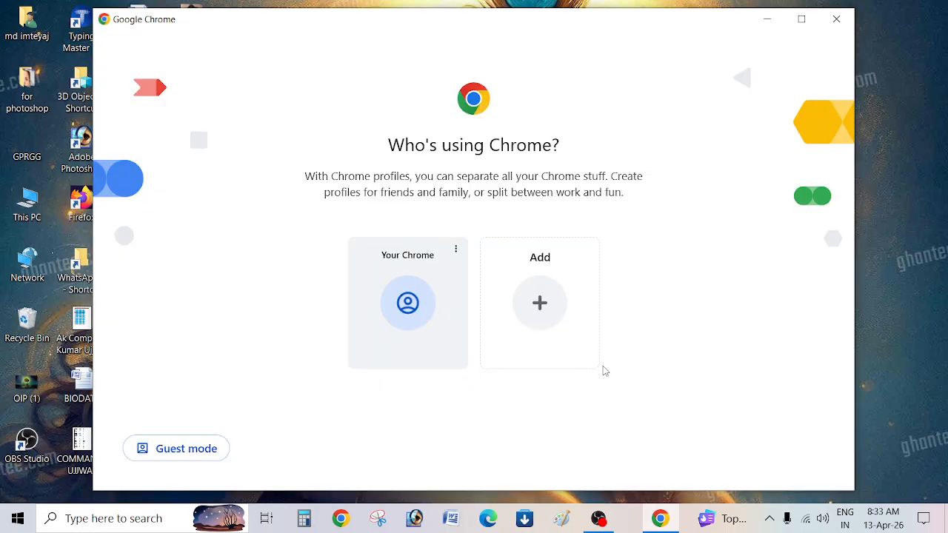
# Delete the Your Chrome profile and its data, then close the profile picker.
pyautogui.click(456, 249)
pyautogui.click(419, 285)
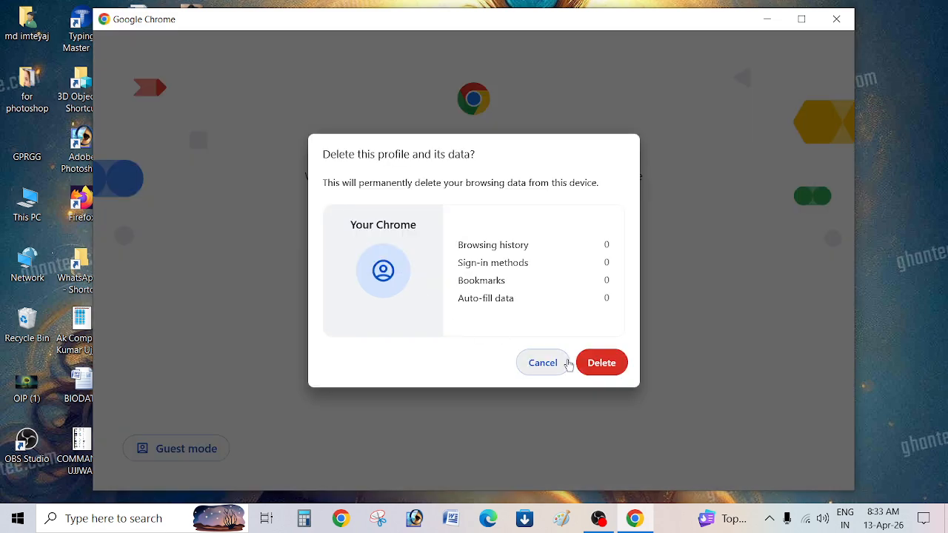
pyautogui.click(592, 364)
pyautogui.click(836, 19)
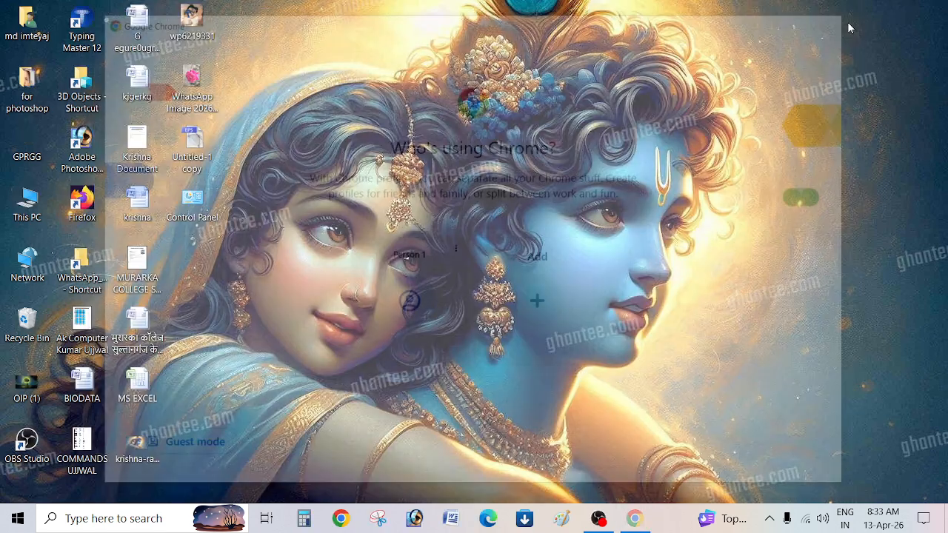
# Launch a maximised Chrome window as Person 1 and choose Sign in to Chrome from the profile menu.
pyautogui.click(335, 520)
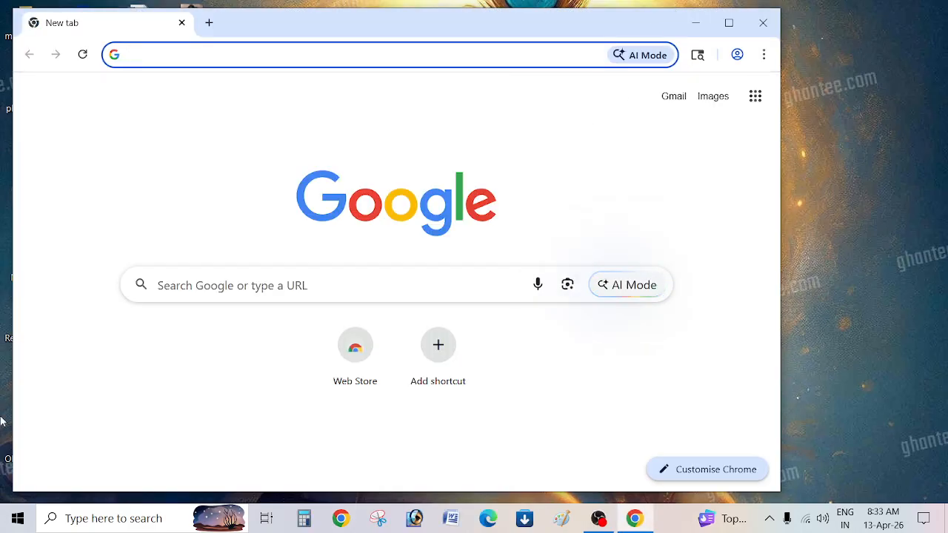
pyautogui.click(729, 22)
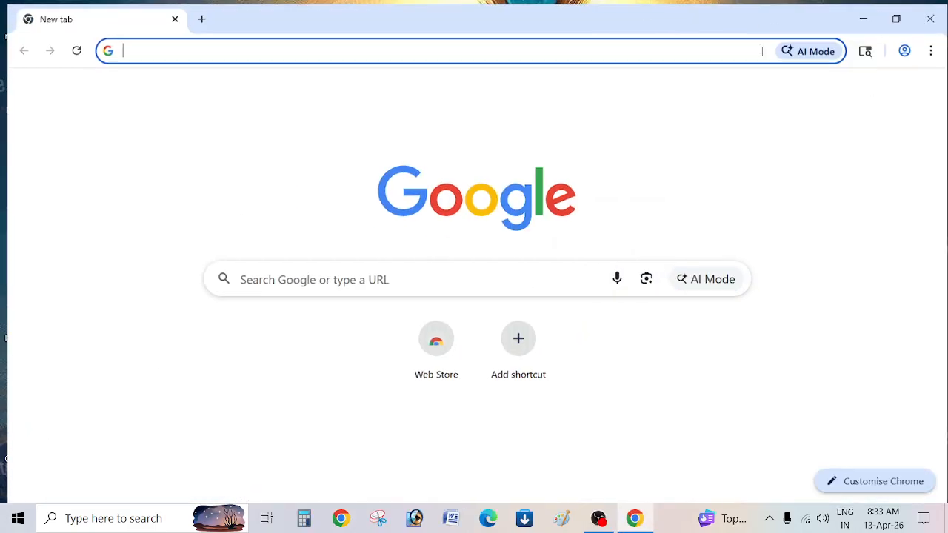
pyautogui.click(904, 47)
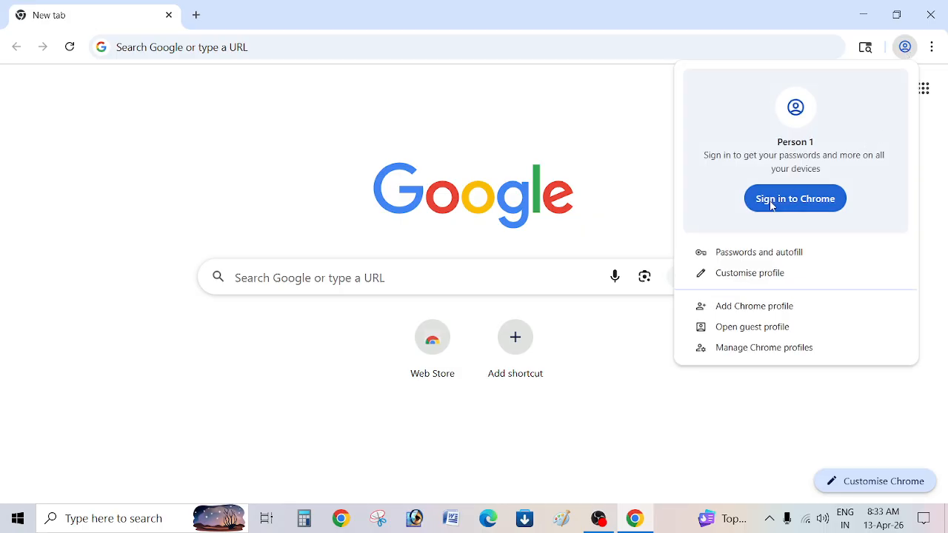
pyautogui.click(307, 131)
pyautogui.click(904, 47)
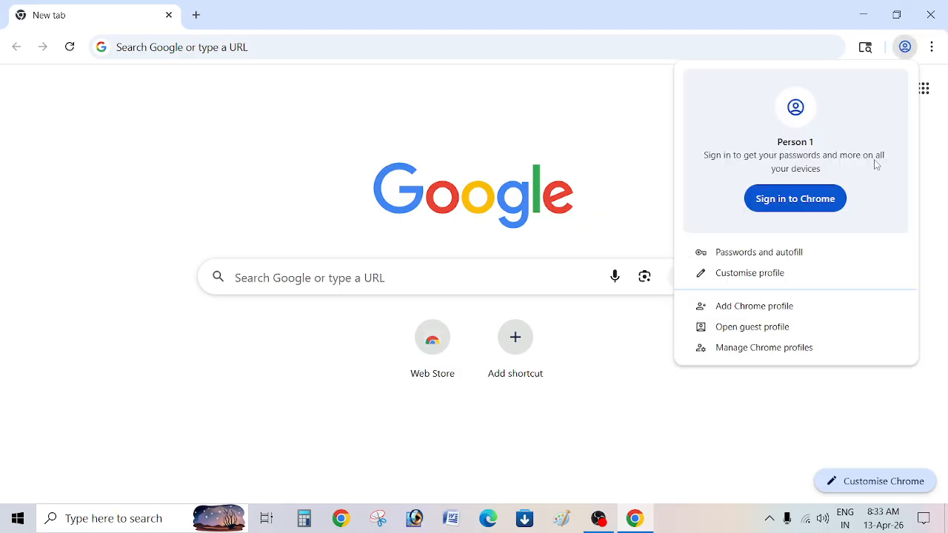
pyautogui.click(804, 211)
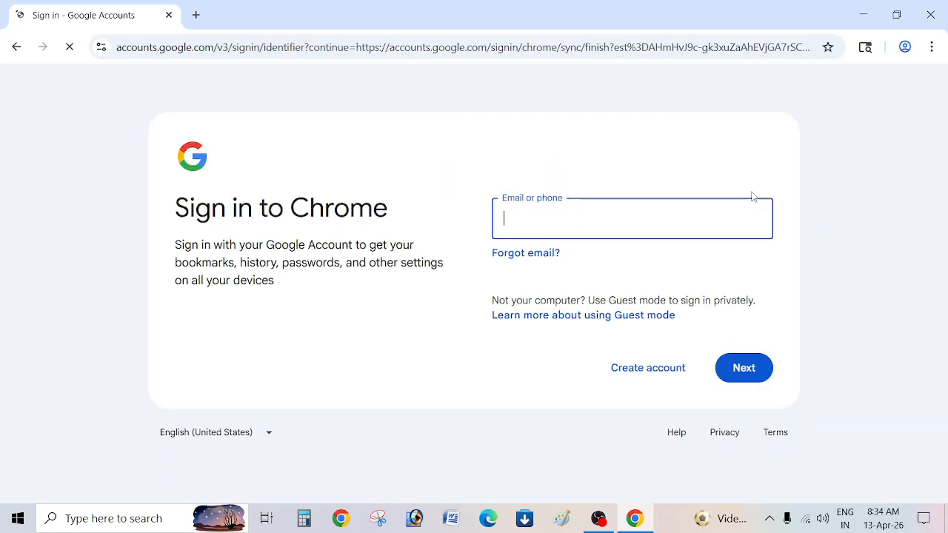
# Search Google for 'login email' in a new tab and open the Gmail result.
pyautogui.click(196, 15)
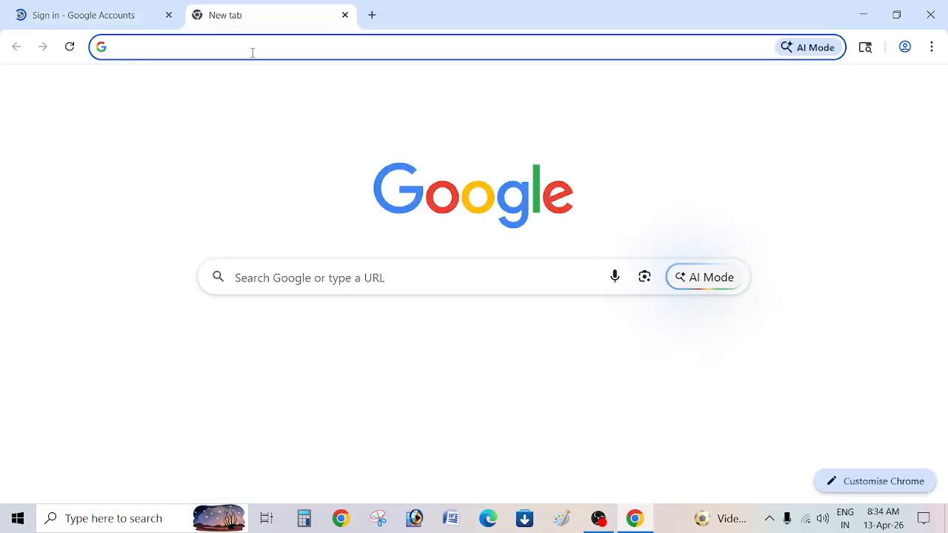
pyautogui.click(252, 53)
pyautogui.write('log')
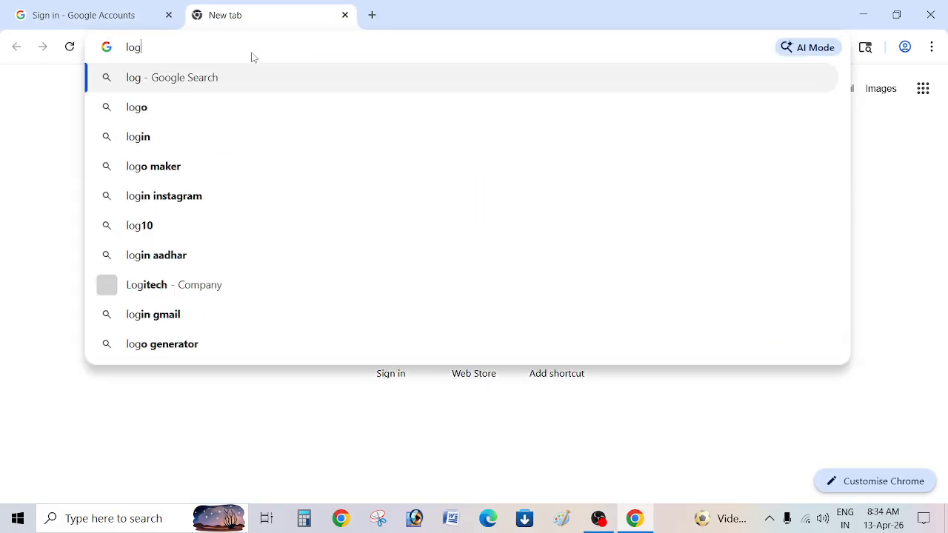
pyautogui.write('in email')
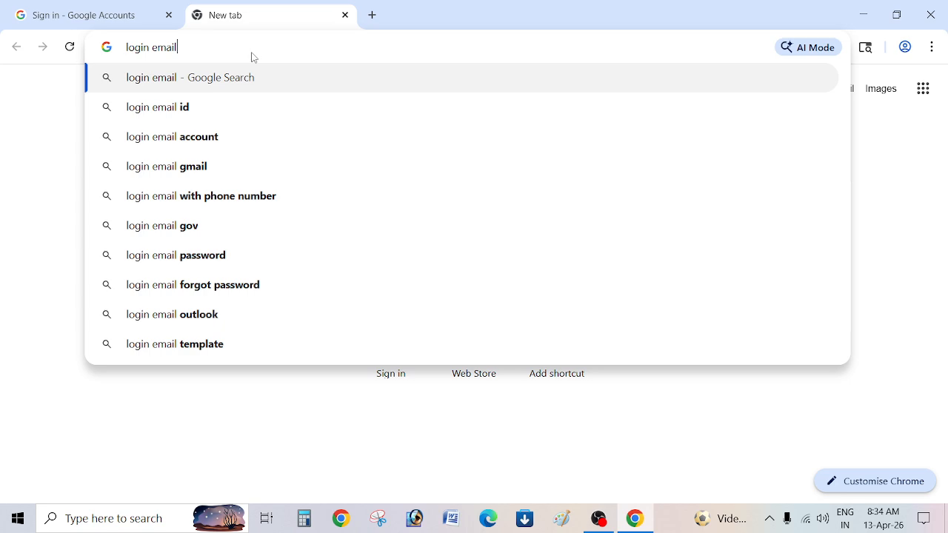
pyautogui.press('Return')
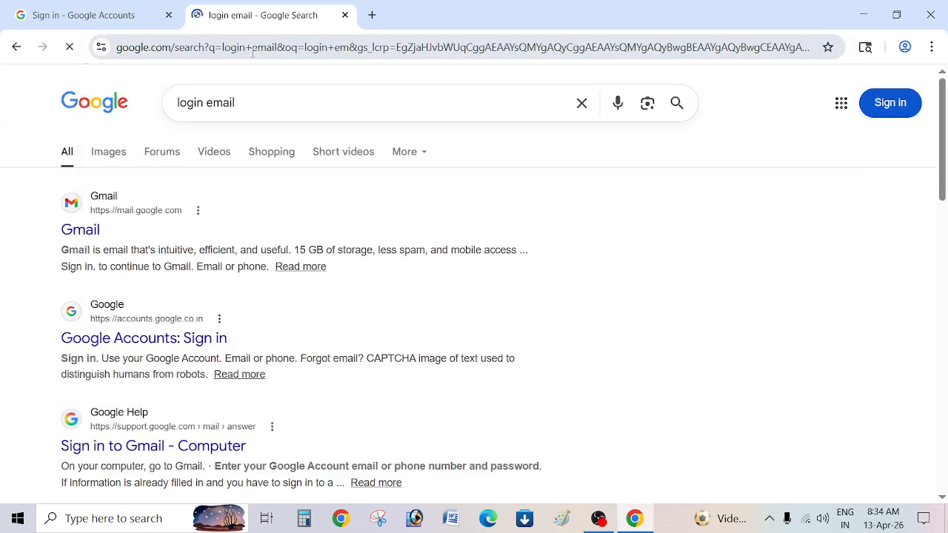
pyautogui.click(71, 229)
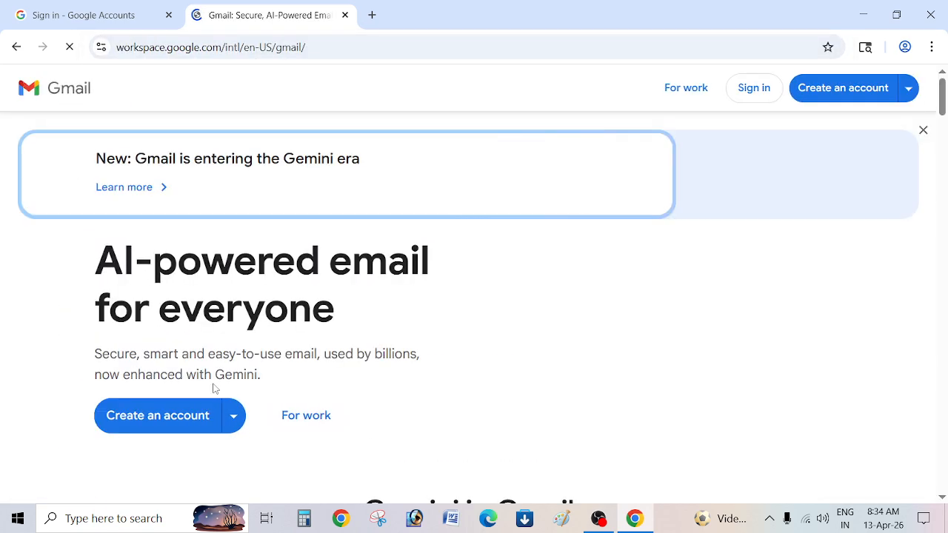
# Go to Gmail's sign-in page, then open a spare new tab and the Person 1 profile menu.
pyautogui.scroll(-2, 163, 362)
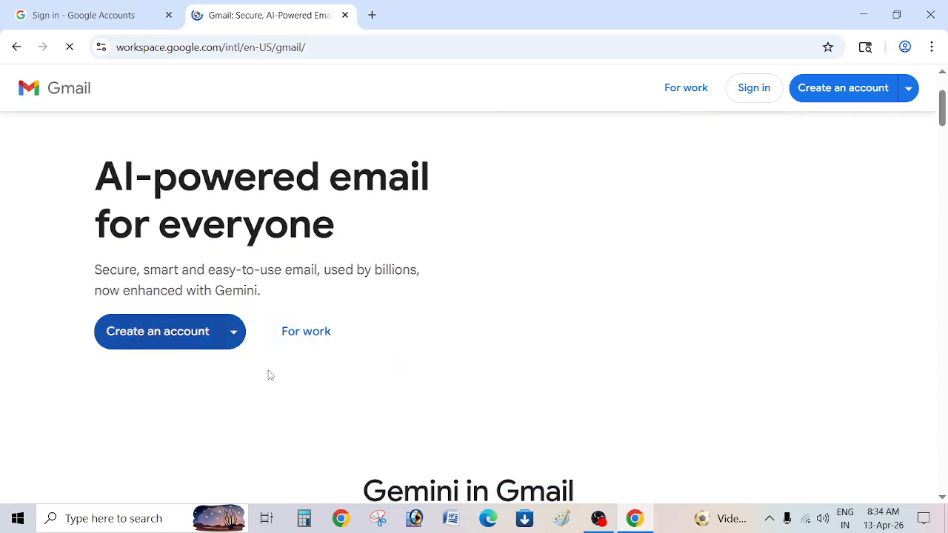
pyautogui.click(753, 89)
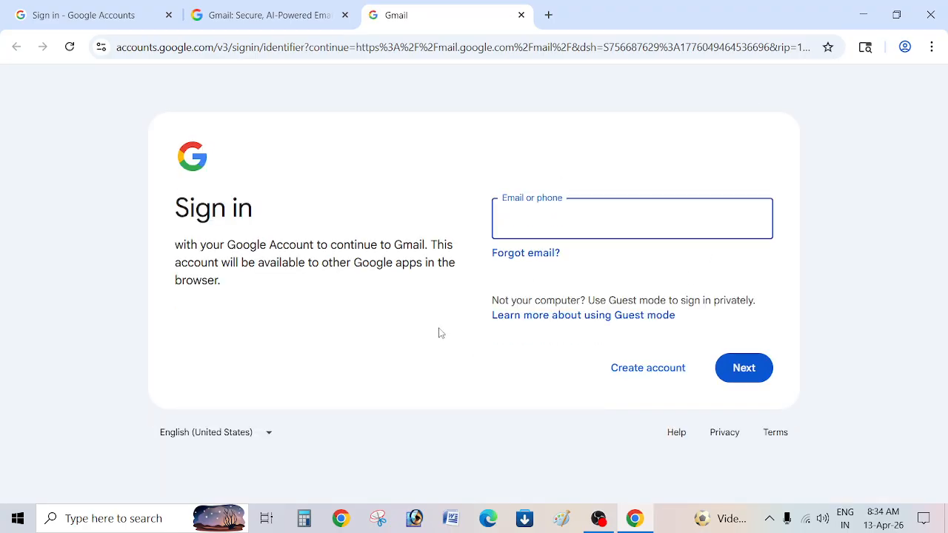
pyautogui.click(549, 15)
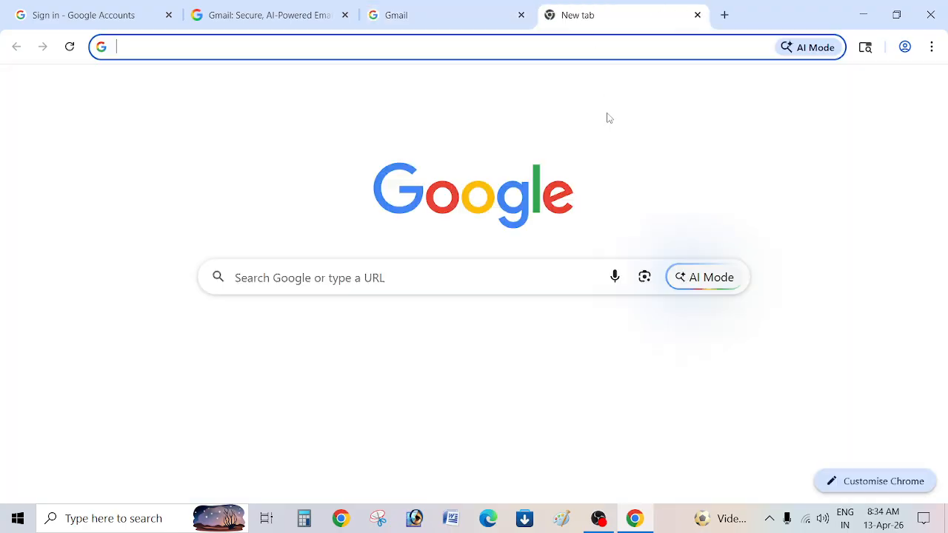
pyautogui.click(905, 47)
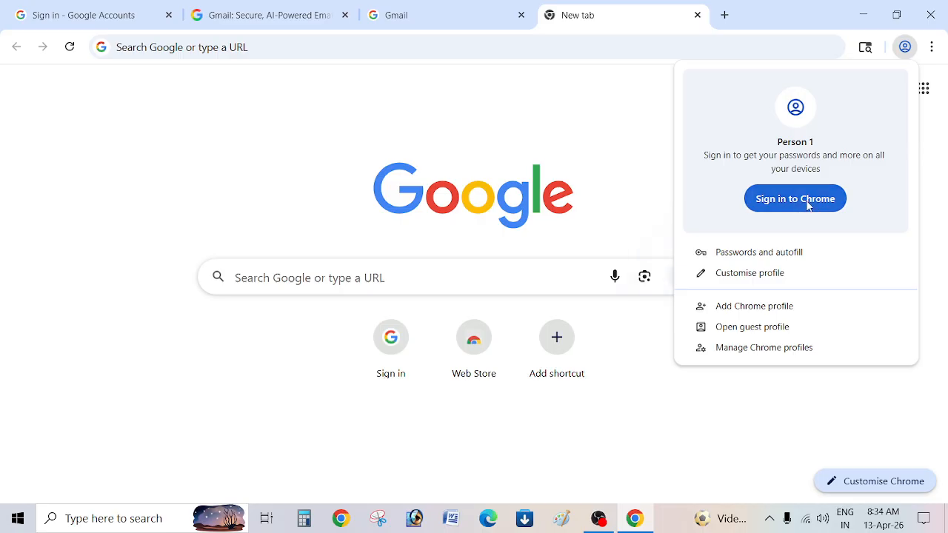
# In the Gmail tab, enter the account's e-mail address, correcting a typo, then the password.
pyautogui.click(440, 148)
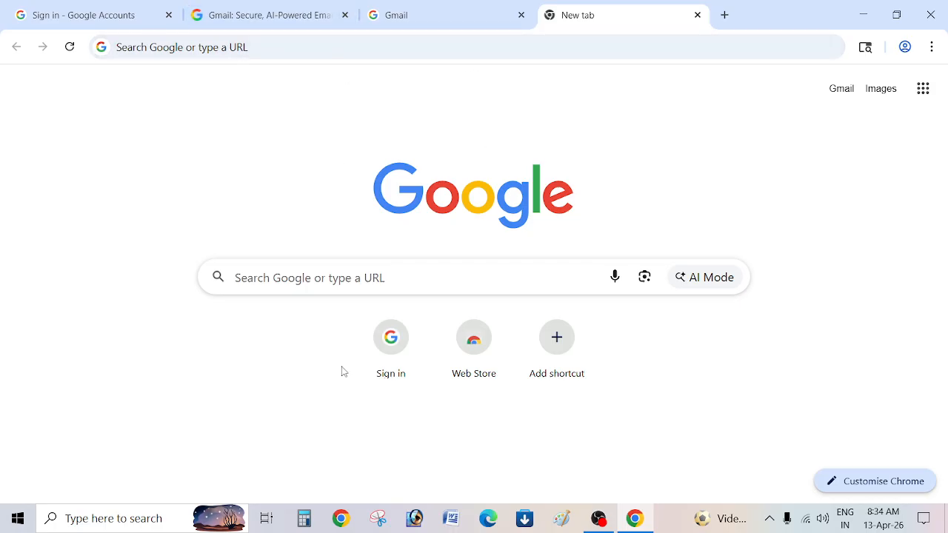
pyautogui.click(408, 12)
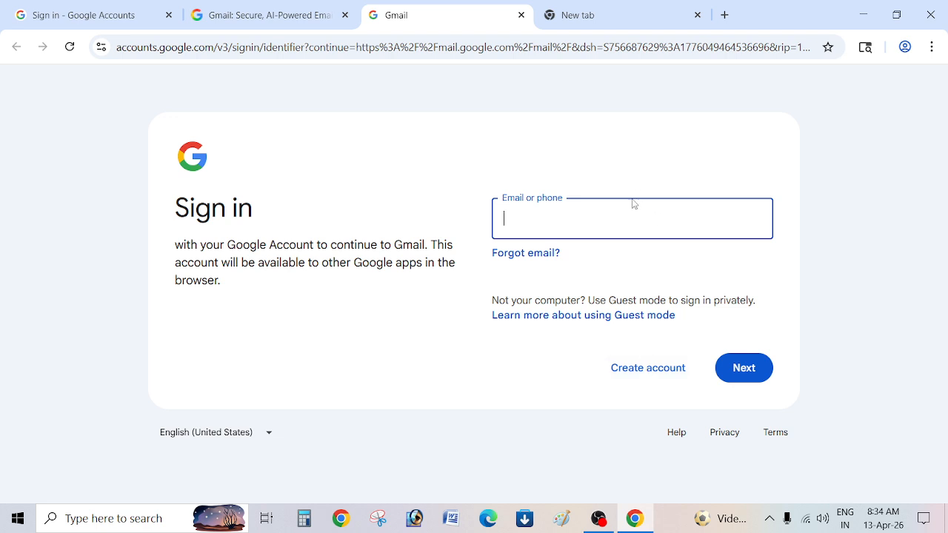
pyautogui.click(622, 226)
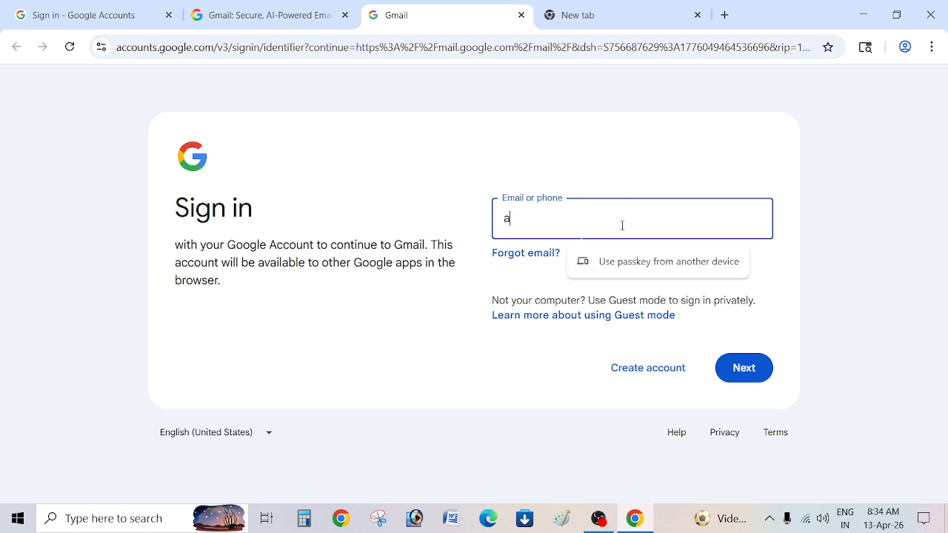
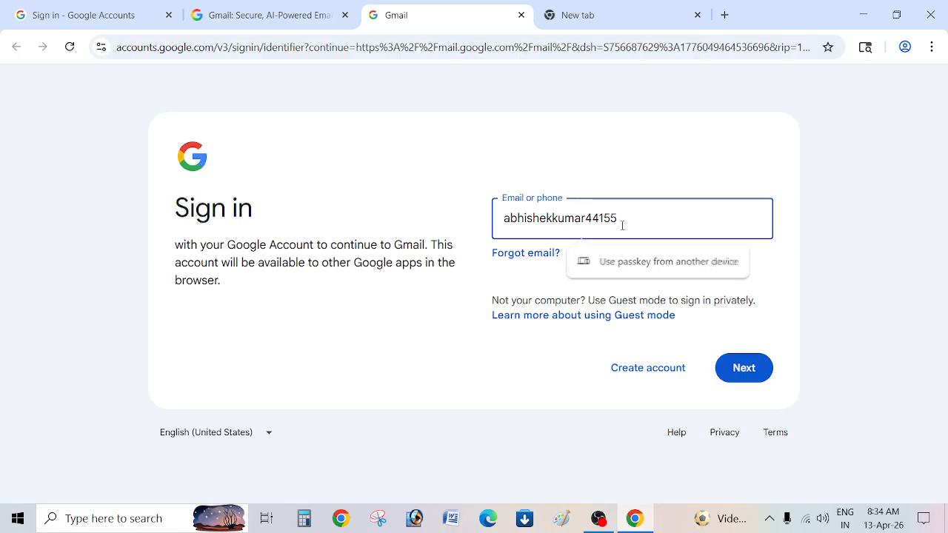
pyautogui.press('Return')
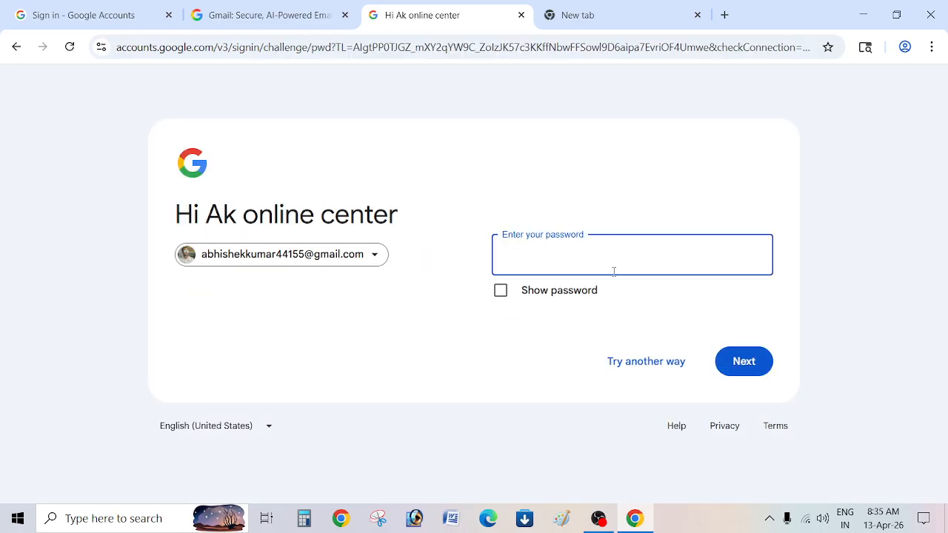
pyautogui.write('••••••••')
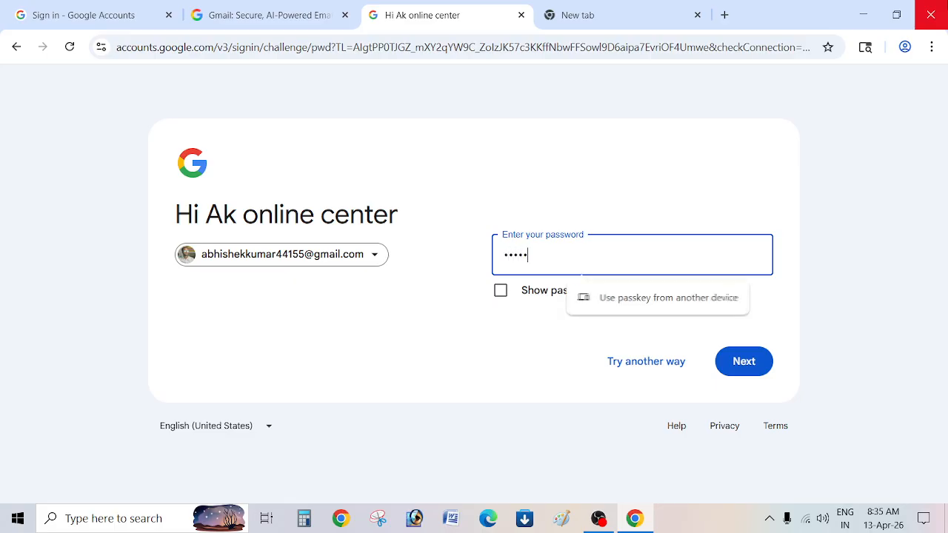
pyautogui.write('••')
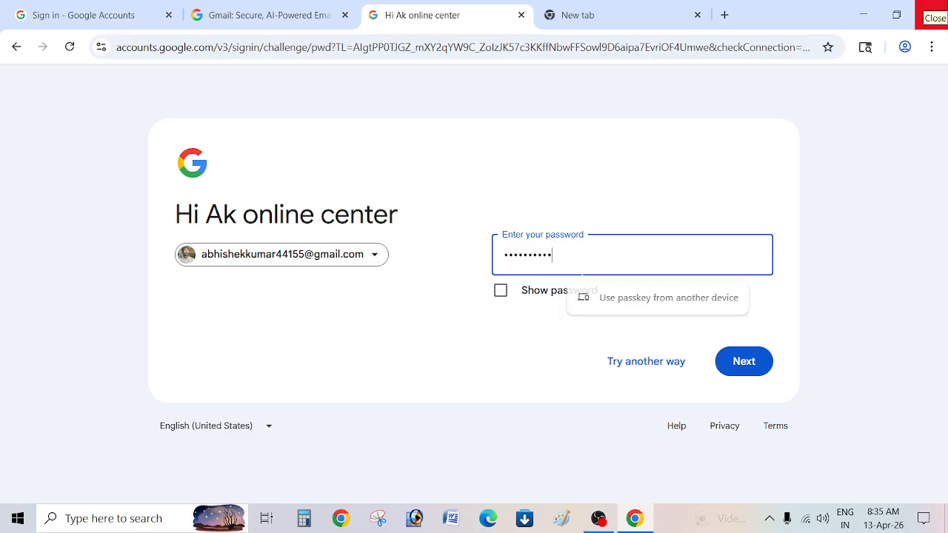
pyautogui.press('Return')
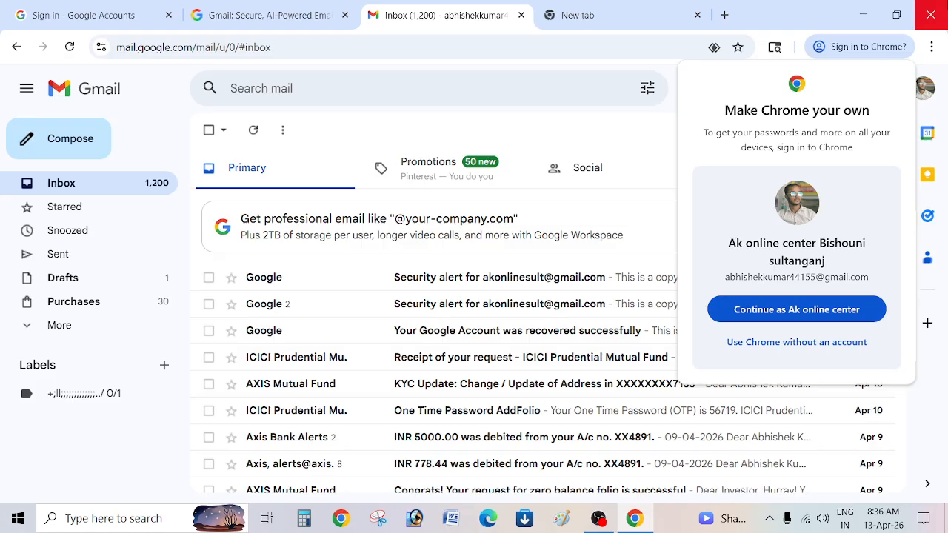
# Continue as the Gmail account in the new tab, then open Drive from the Google apps grid.
pyautogui.click(633, 6)
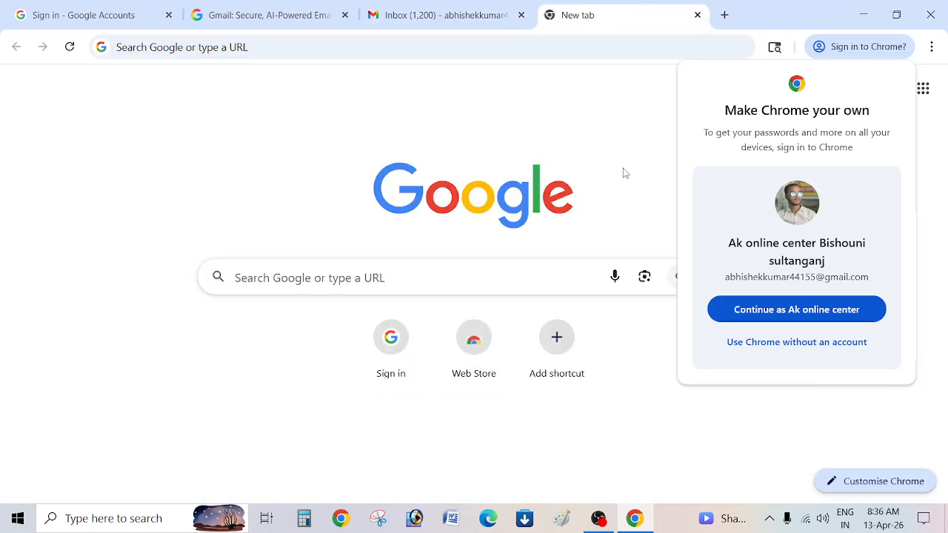
pyautogui.click(751, 307)
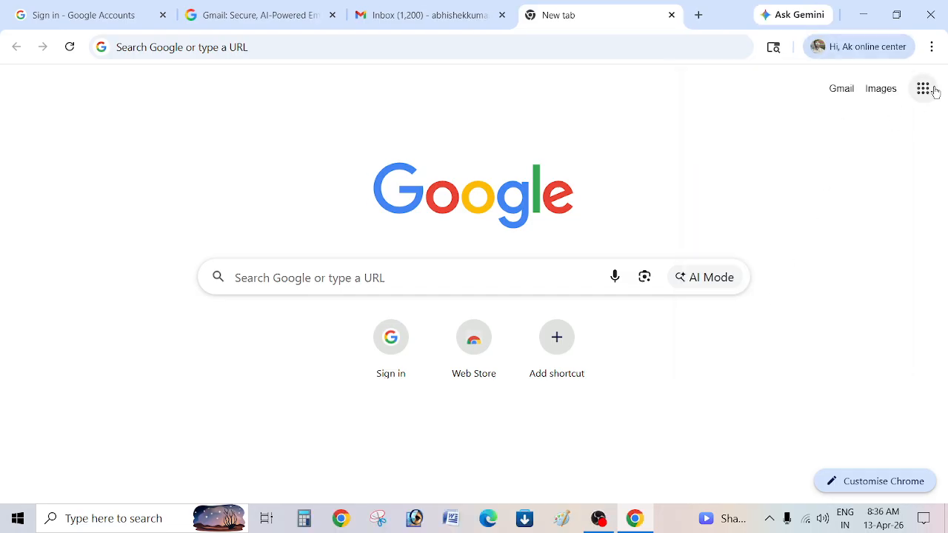
pyautogui.click(925, 92)
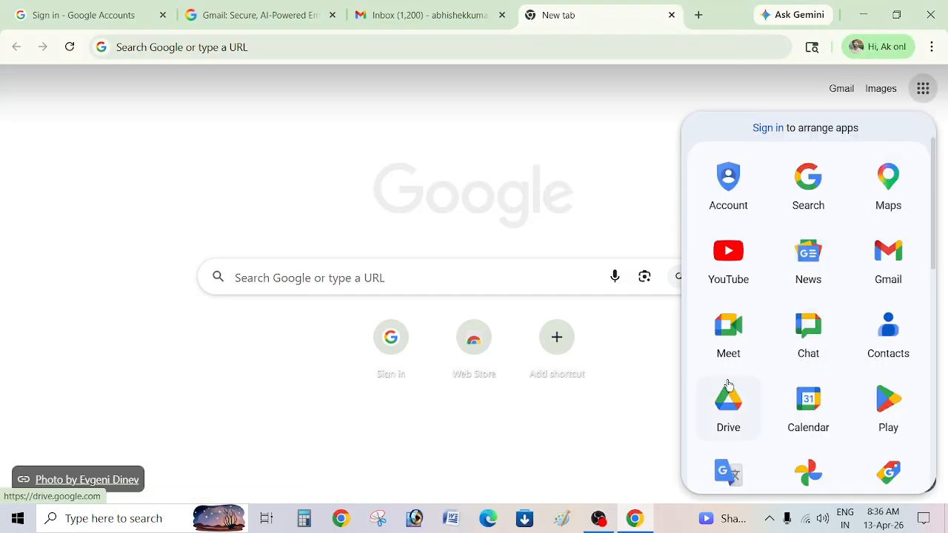
pyautogui.scroll(-2, 732, 413)
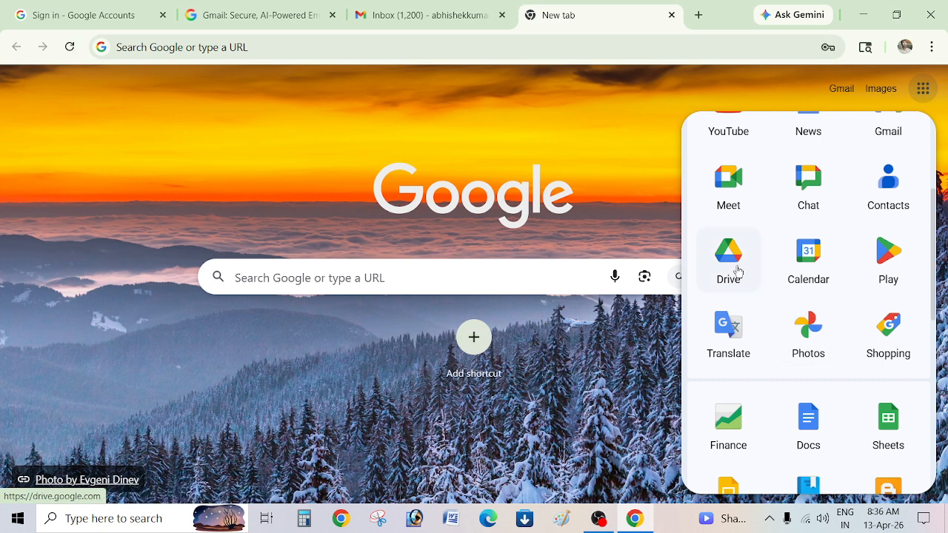
pyautogui.click(737, 271)
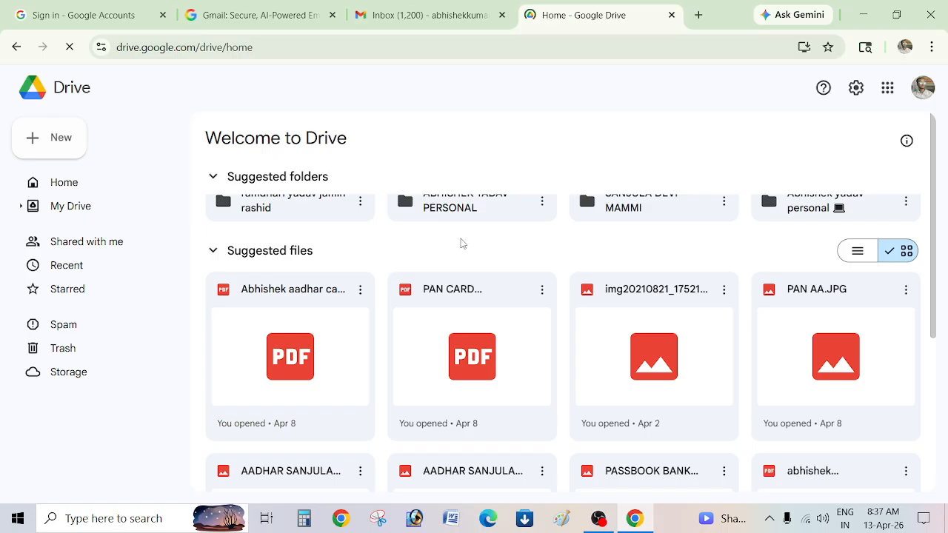
# Zoom Drive to 175%, open the personal suggested folder, and sort its subfolders by Name.
pyautogui.hotkey('ctrl', '+')
pyautogui.hotkey('ctrl', '+')
pyautogui.hotkey('ctrl', '+')
pyautogui.hotkey('ctrl', '+')
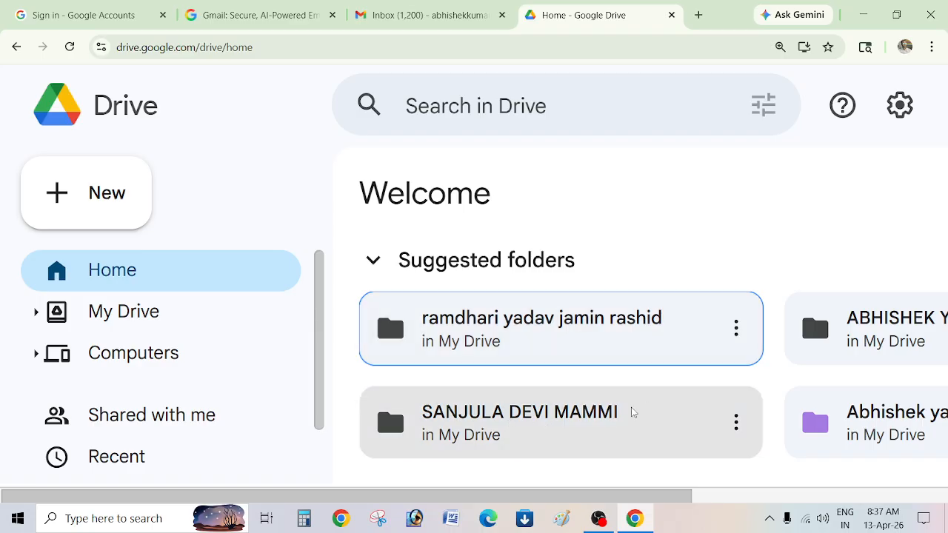
pyautogui.moveTo(585, 497); pyautogui.dragTo(762, 334)
pyautogui.click(769, 341)
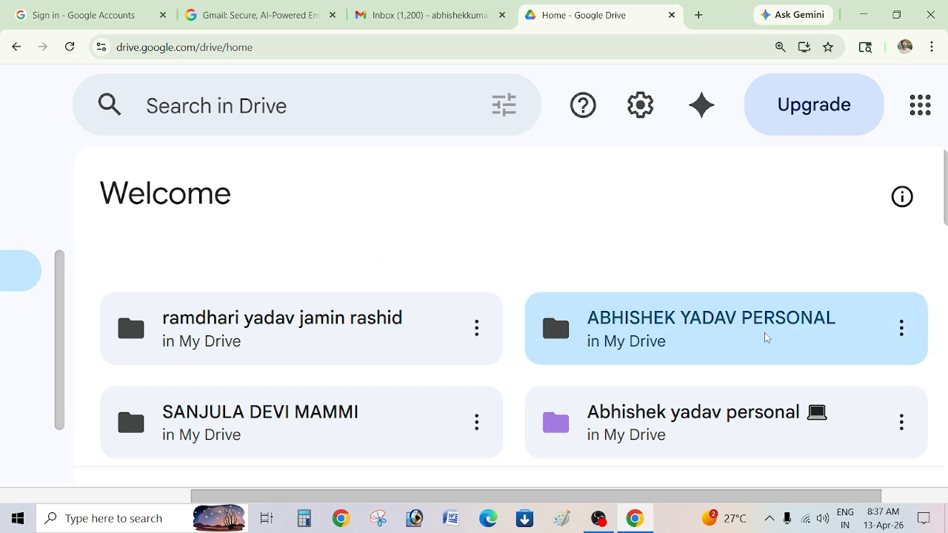
pyautogui.doubleClick(745, 334)
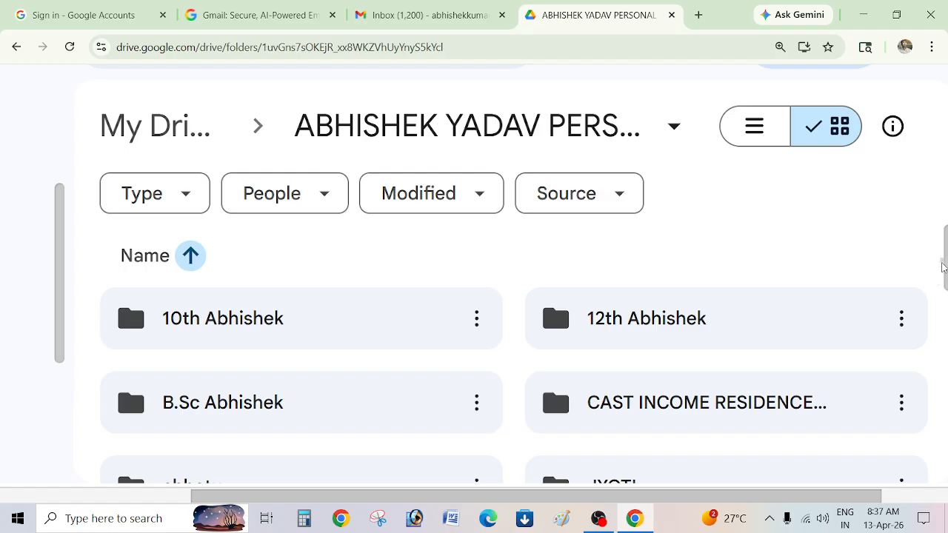
pyautogui.moveTo(945, 259); pyautogui.dragTo(942, 329)
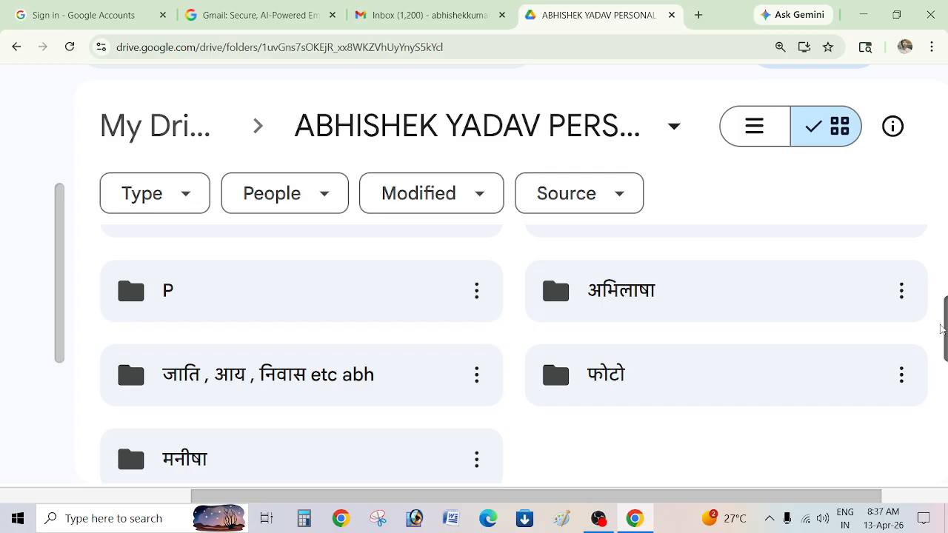
pyautogui.moveTo(942, 330); pyautogui.dragTo(923, 247)
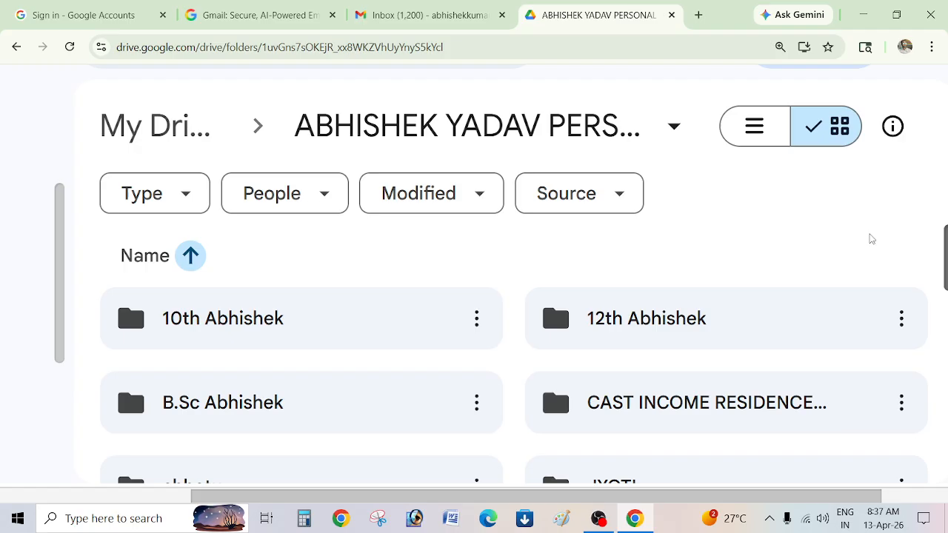
pyautogui.click(188, 257)
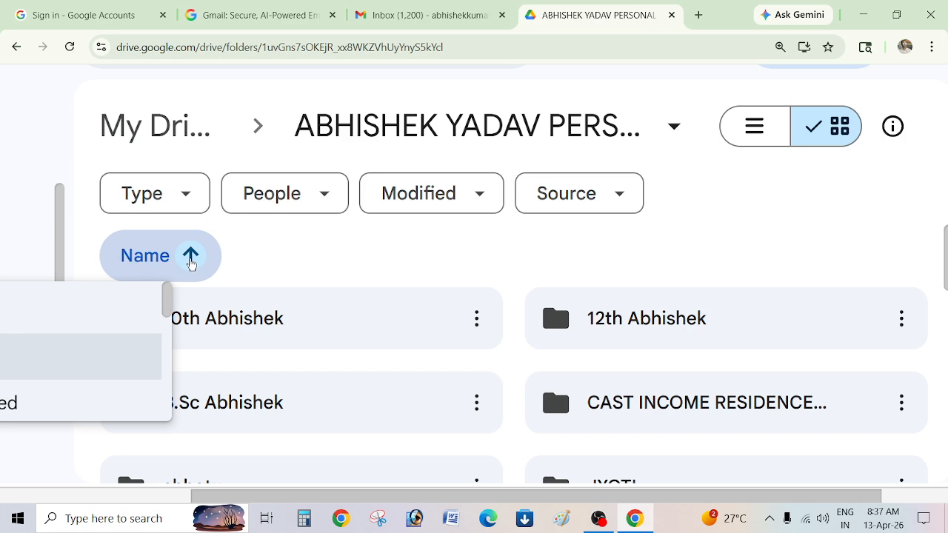
pyautogui.click(190, 260)
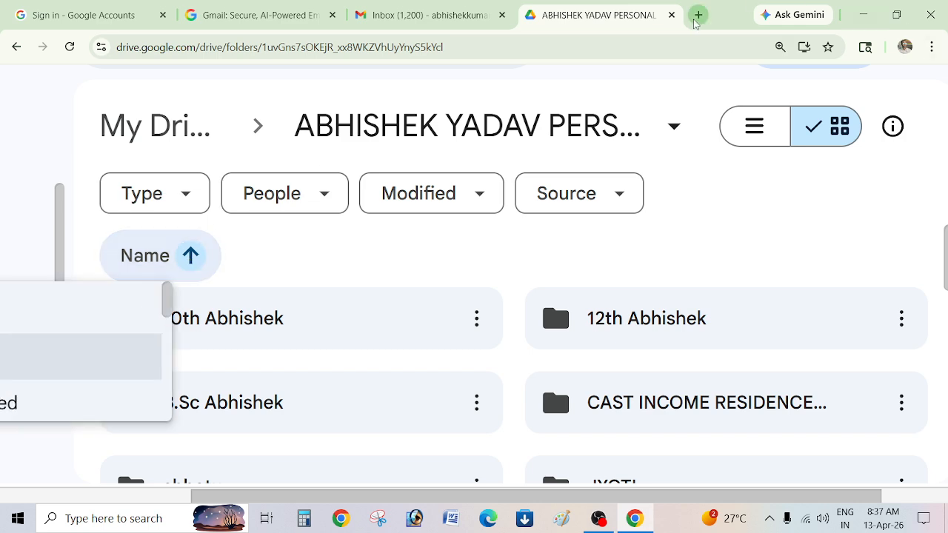
# Open Google Photos in a new fourth tab from the Google apps grid.
pyautogui.click(698, 14)
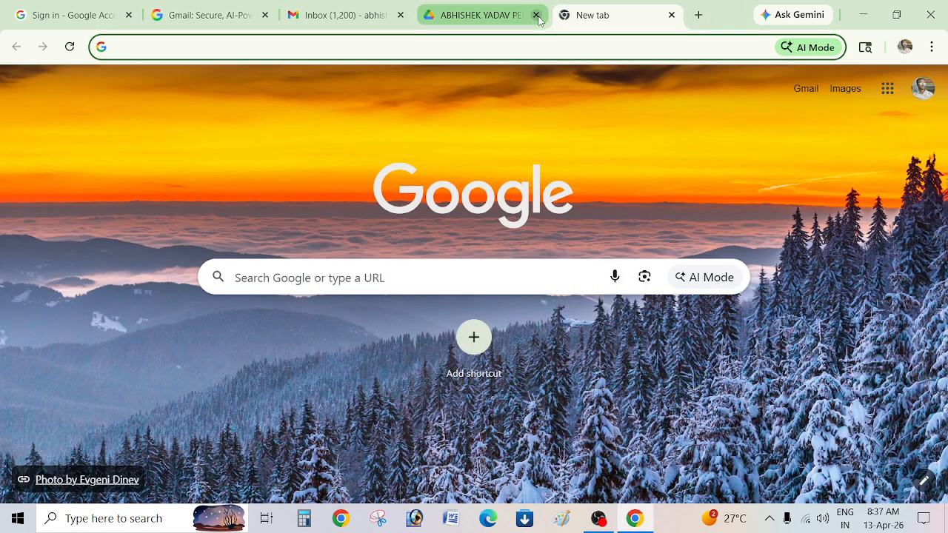
pyautogui.click(887, 89)
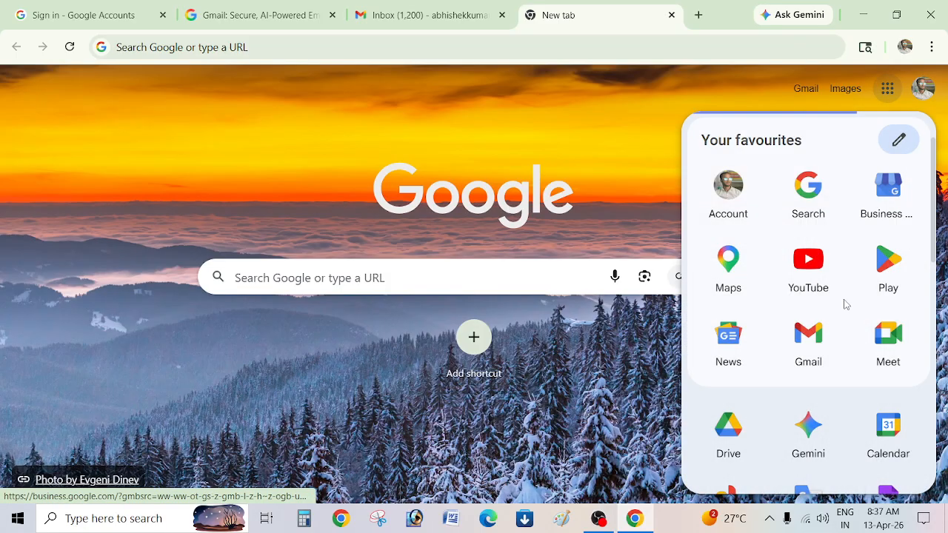
pyautogui.scroll(-3, 800, 370)
pyautogui.scroll(2, 741, 311)
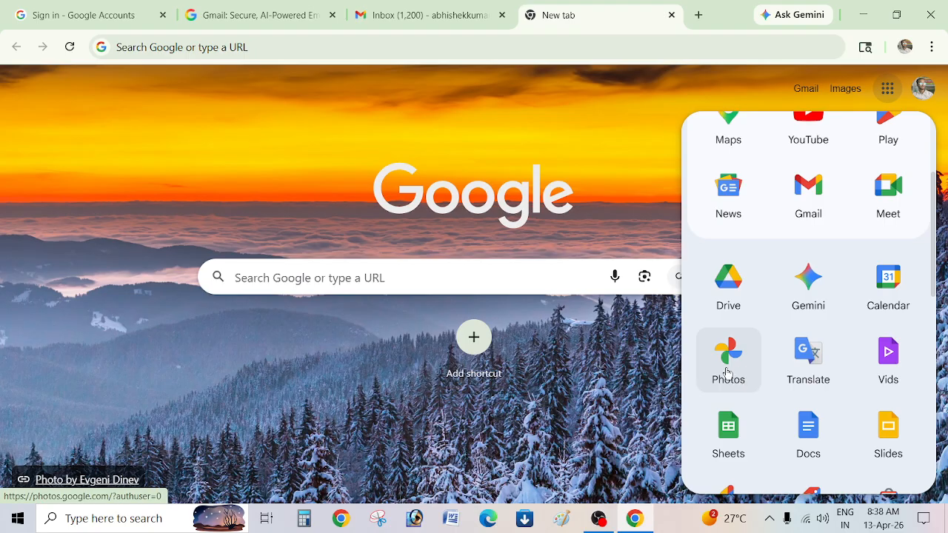
pyautogui.click(727, 372)
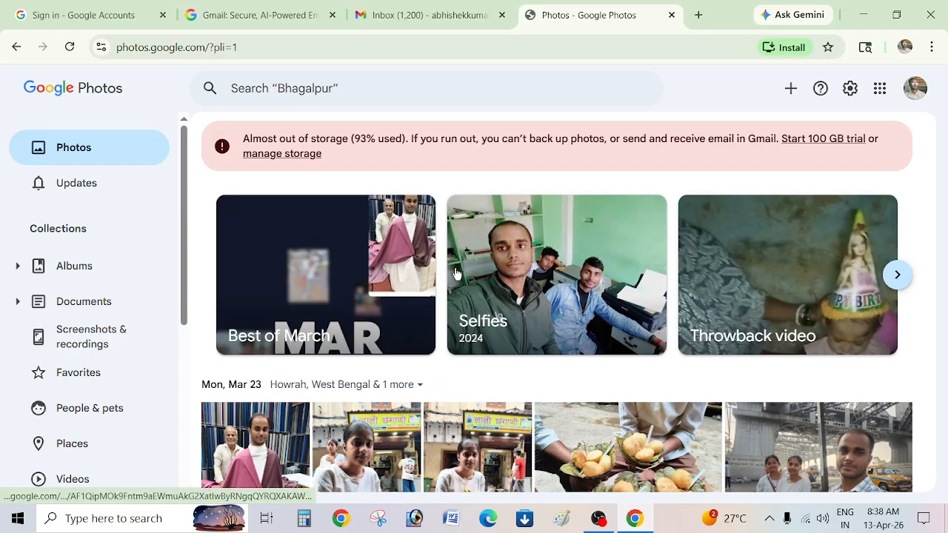
# Scroll back through older photos in the library, then start a fifth blank tab.
pyautogui.scroll(-4, 437, 299)
pyautogui.scroll(-10, 437, 299)
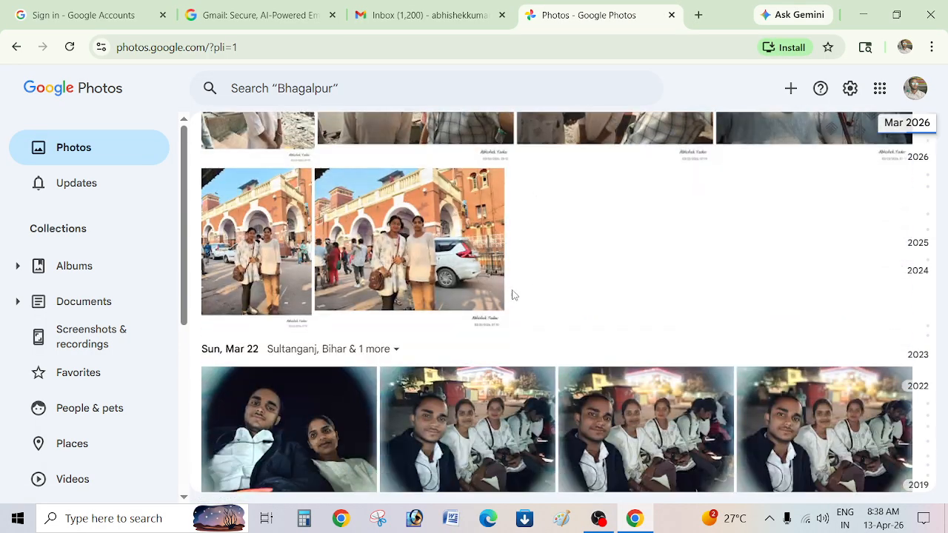
pyautogui.scroll(-15, 527, 304)
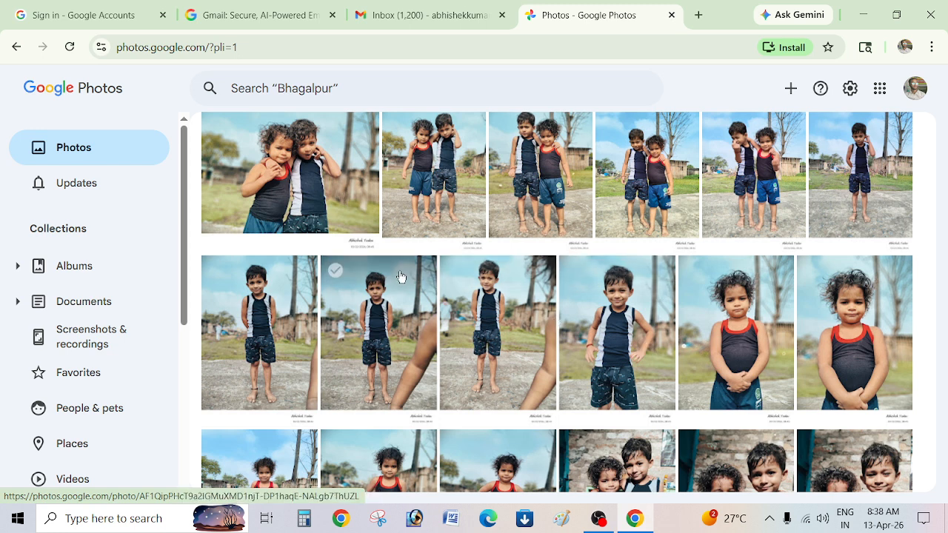
pyautogui.click(698, 15)
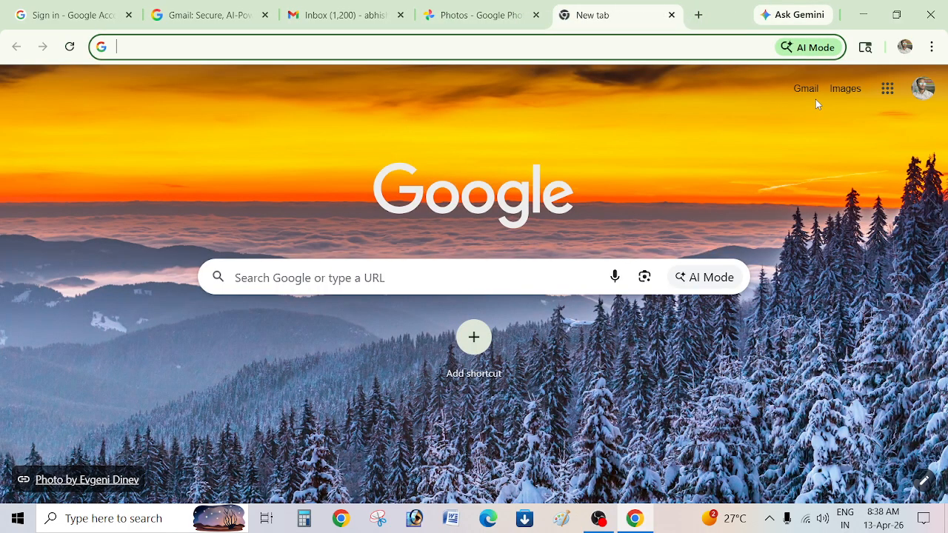
# Open Gmail from the new-tab page and browse through the inbox.
pyautogui.click(808, 89)
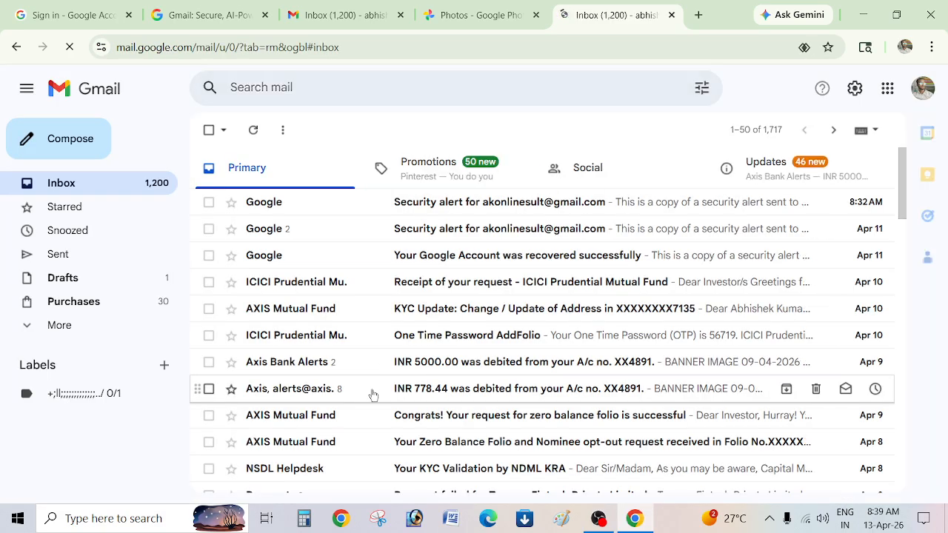
pyautogui.scroll(-10, 377, 385)
pyautogui.scroll(4, 381, 378)
pyautogui.scroll(-4, 380, 378)
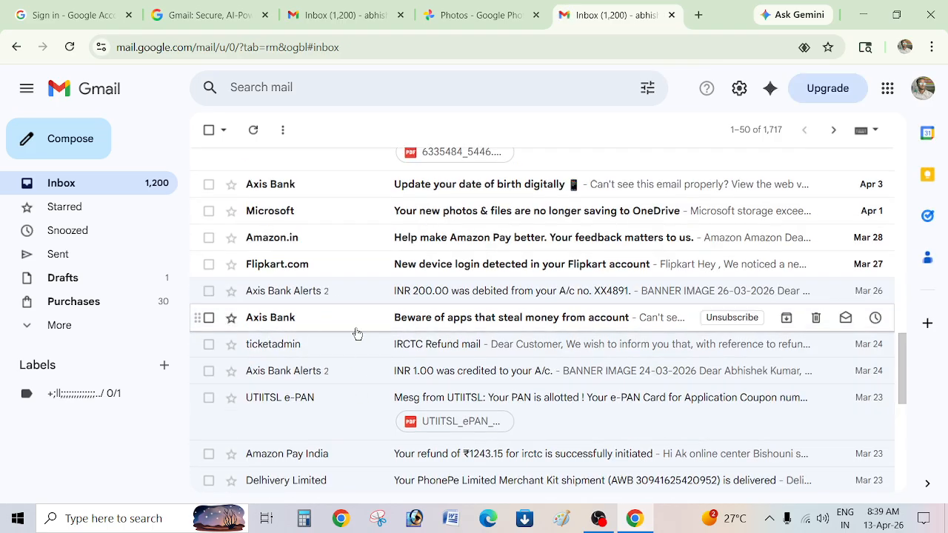
pyautogui.scroll(4, 355, 333)
pyautogui.scroll(2, 332, 334)
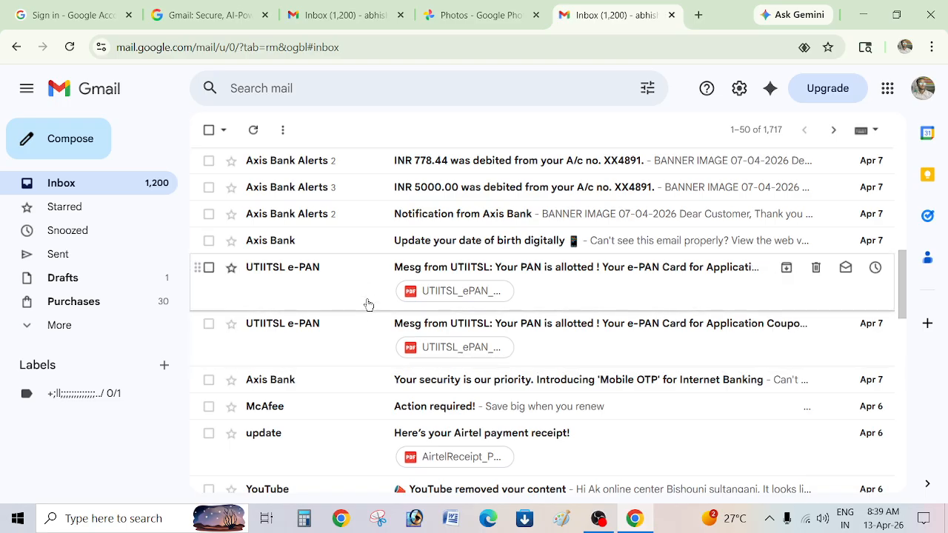
pyautogui.scroll(-10, 366, 304)
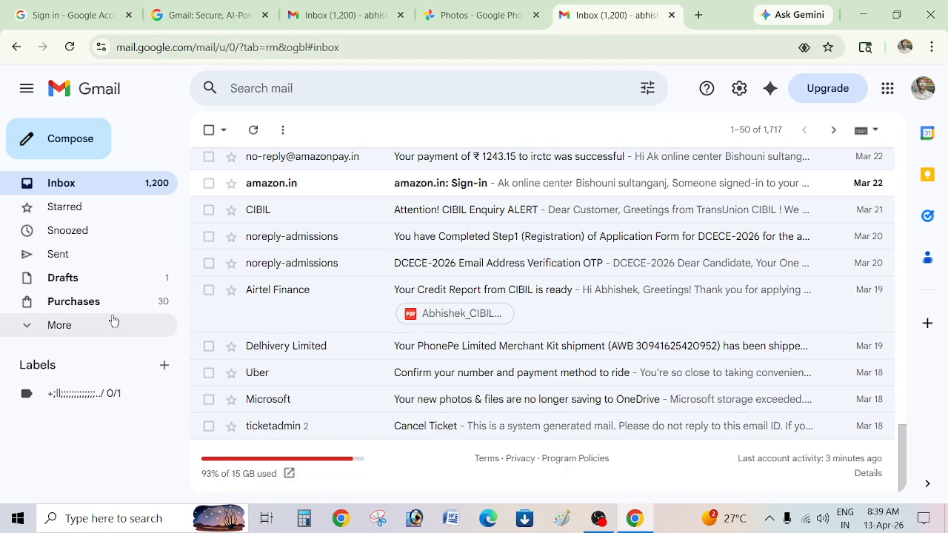
# Browse the Sent Mail folder, then start a sixth blank tab.
pyautogui.click(87, 254)
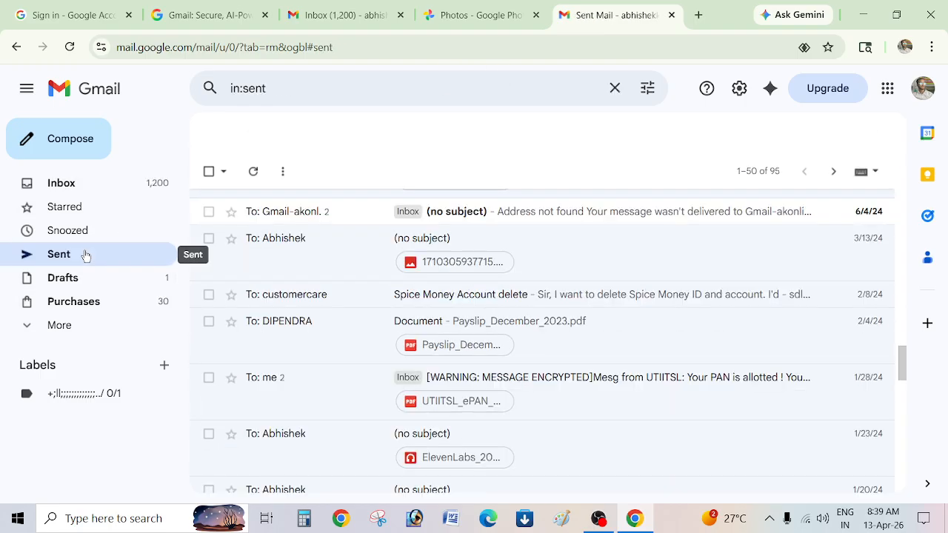
pyautogui.scroll(-10, 346, 389)
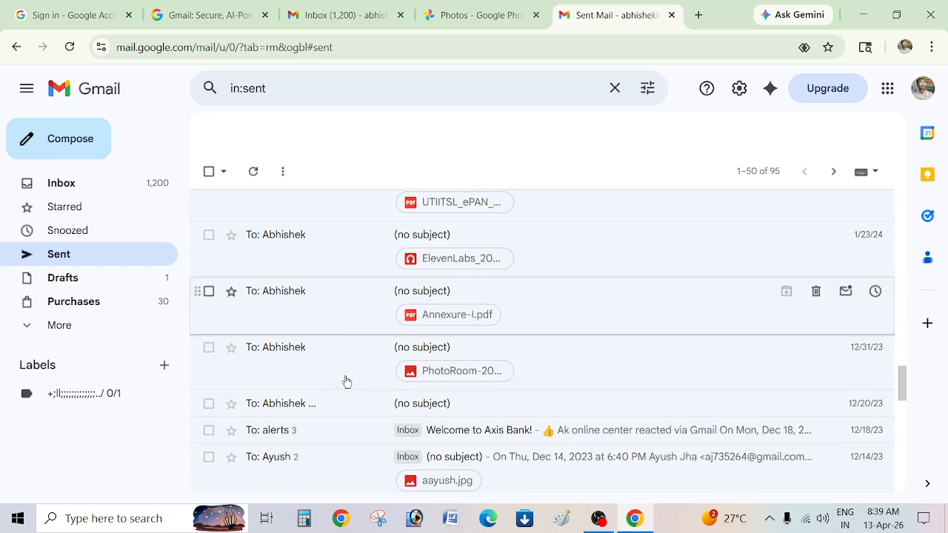
pyautogui.scroll(-3, 345, 381)
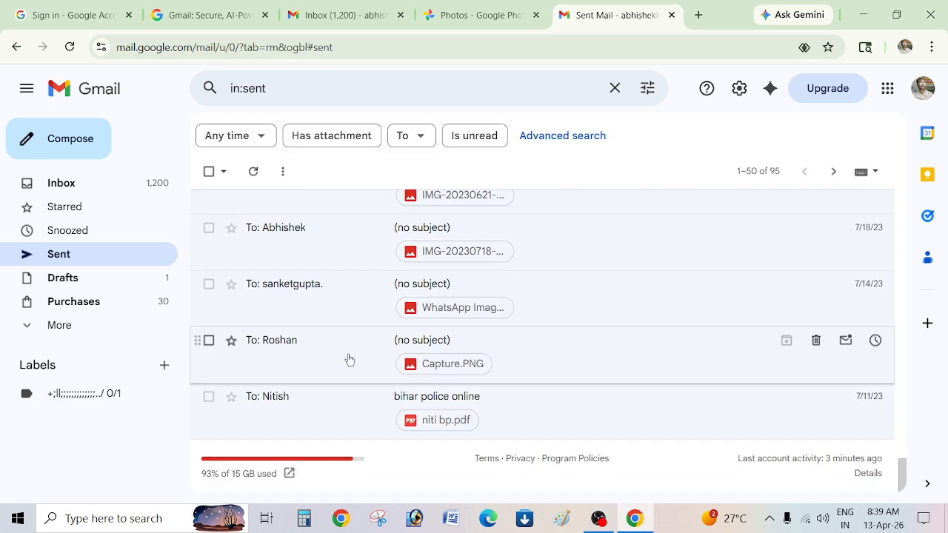
pyautogui.scroll(6, 344, 376)
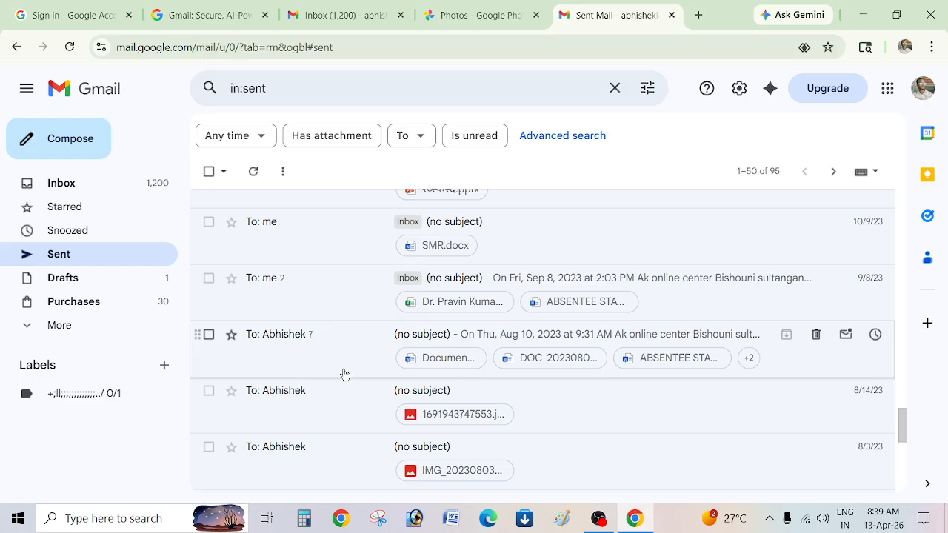
pyautogui.click(696, 16)
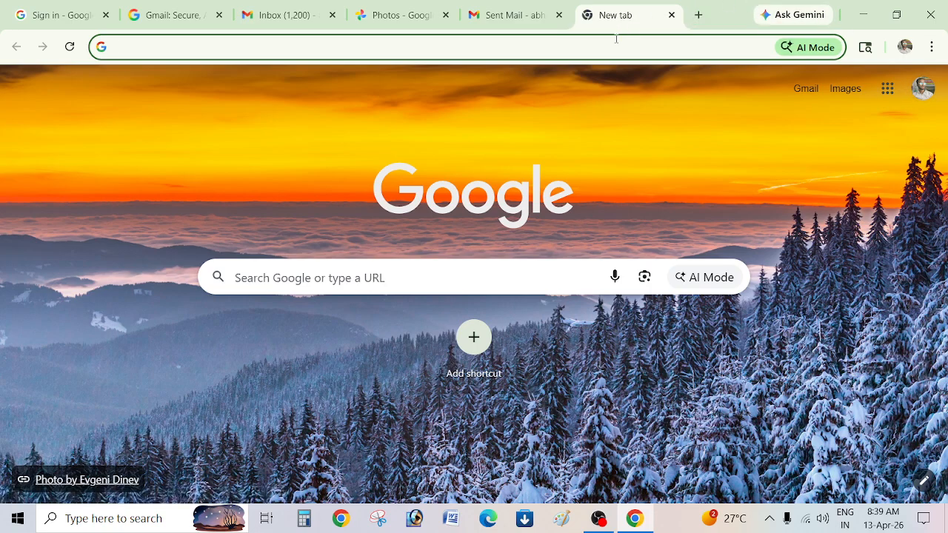
# Go to Manage your Google Account from the profile avatar menu on the new-tab page.
pyautogui.moveTo(536, 5)
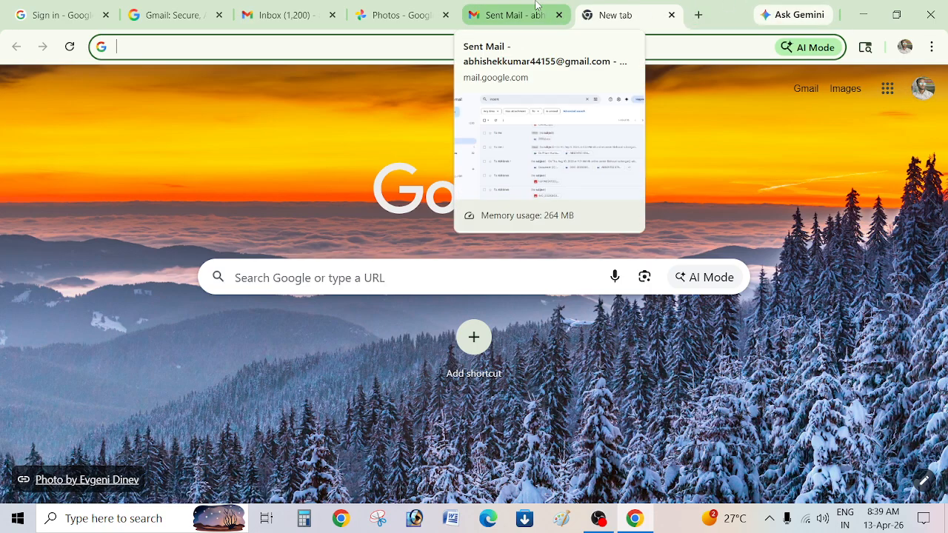
pyautogui.click(922, 88)
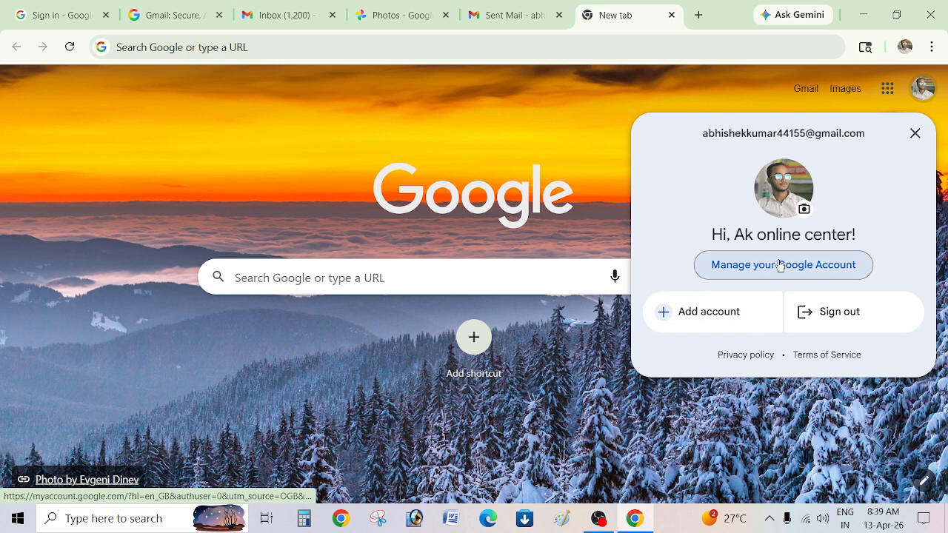
pyautogui.click(775, 265)
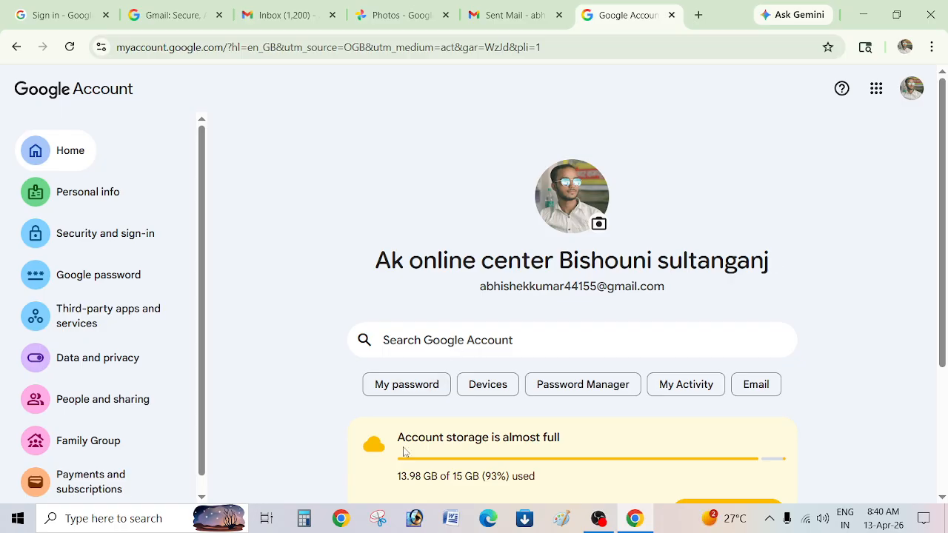
# Open the Google password page, passing the phone Verify it's you check.
pyautogui.click(89, 288)
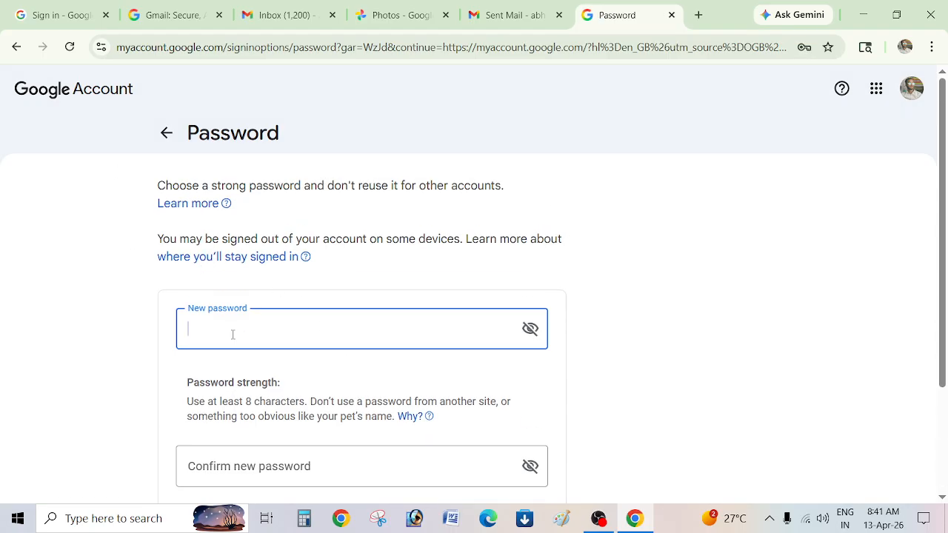
# Leave the Password page and switch back to the Gmail Sent Mail tab.
pyautogui.click(163, 133)
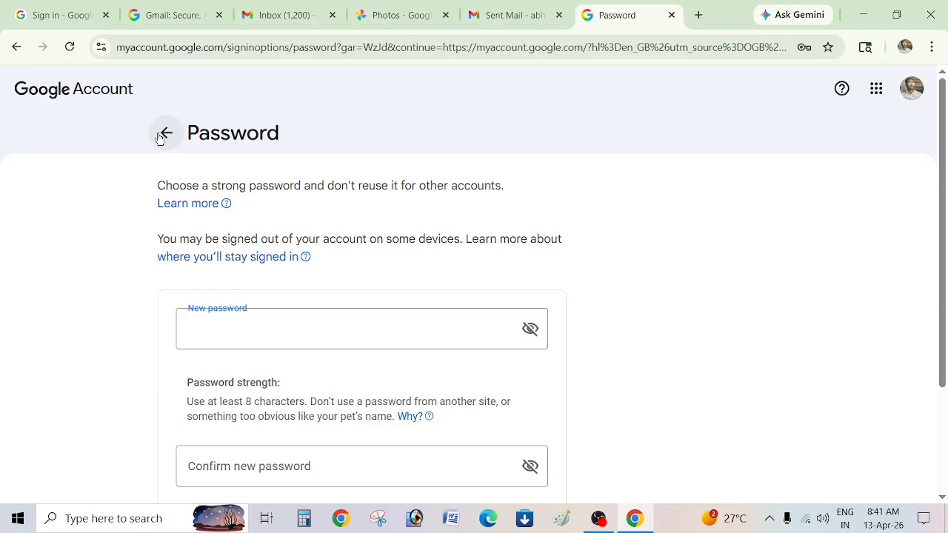
pyautogui.click(533, 6)
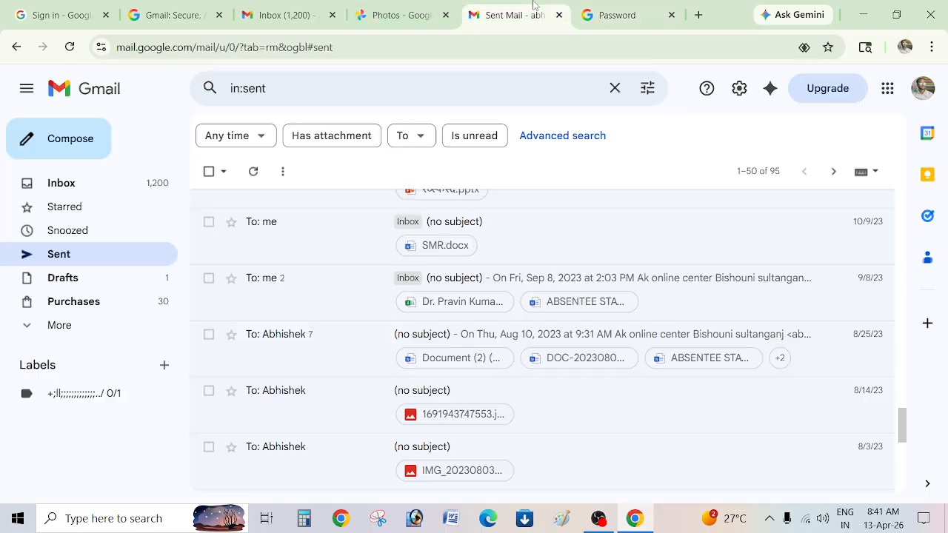
# Reopen Google Account from the avatar menu, close the duplicate tab, and open Password Manager.
pyautogui.click(918, 92)
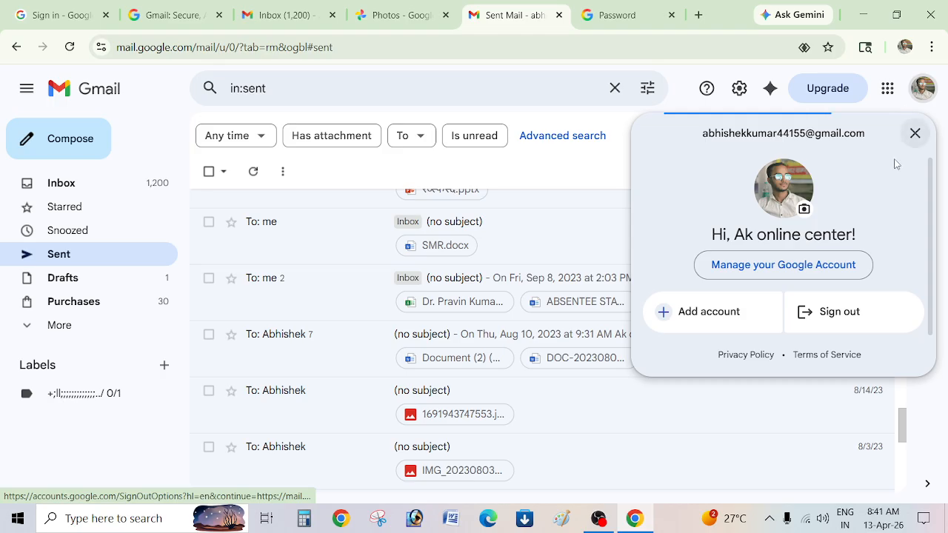
pyautogui.click(799, 275)
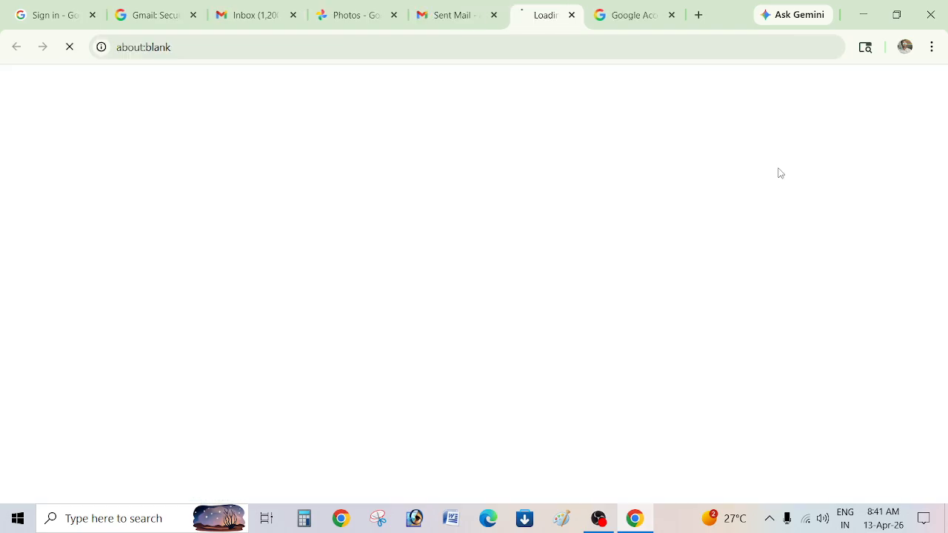
pyautogui.click(669, 15)
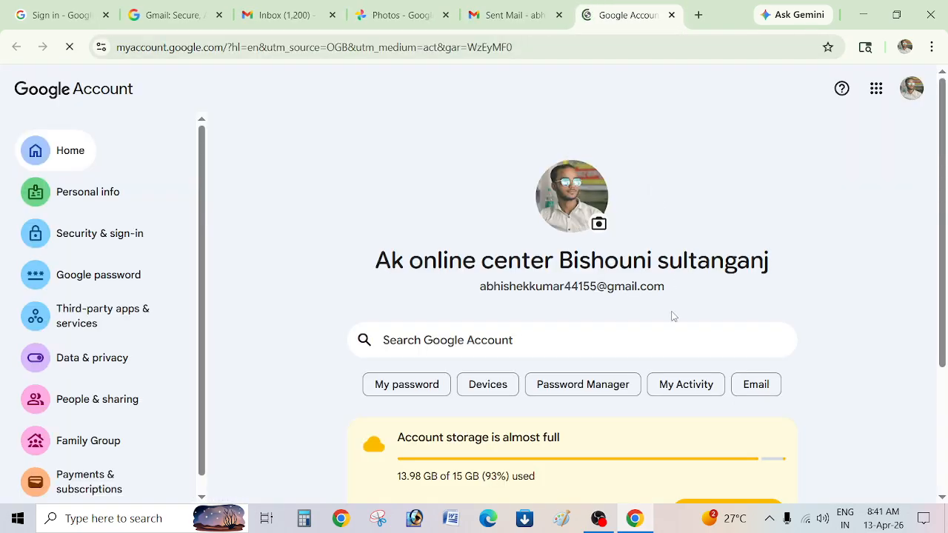
pyautogui.scroll(-2, 674, 316)
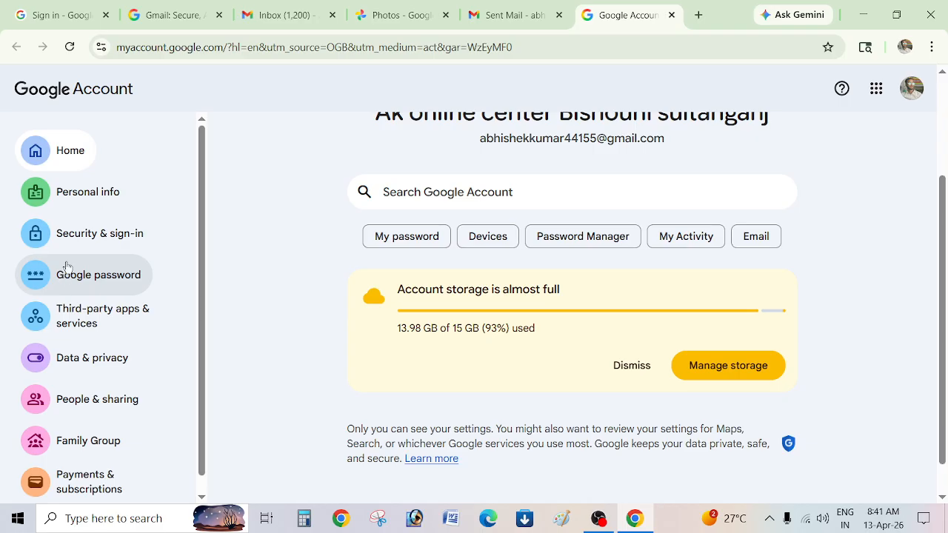
pyautogui.click(582, 236)
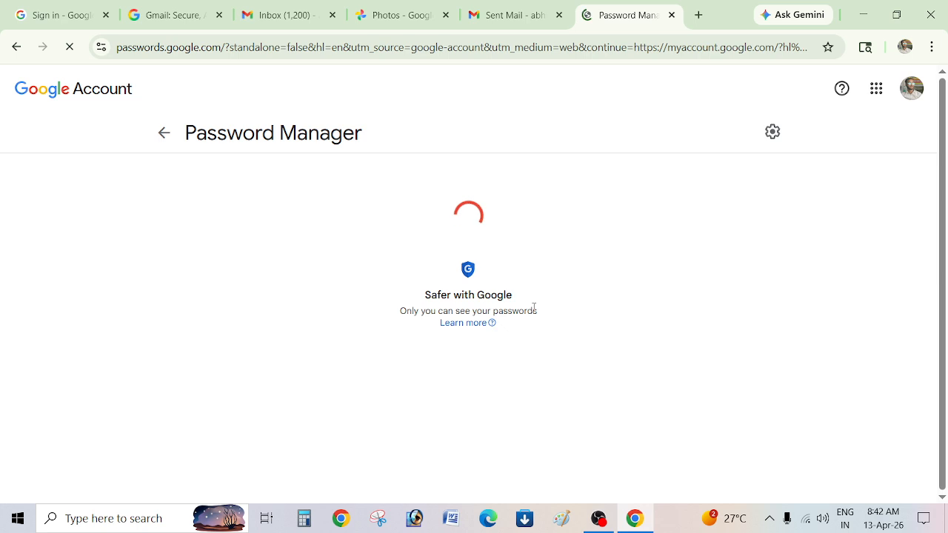
# Scroll the 81 saved sites and apps list and open the cmis.live entry.
pyautogui.scroll(-2, 530, 321)
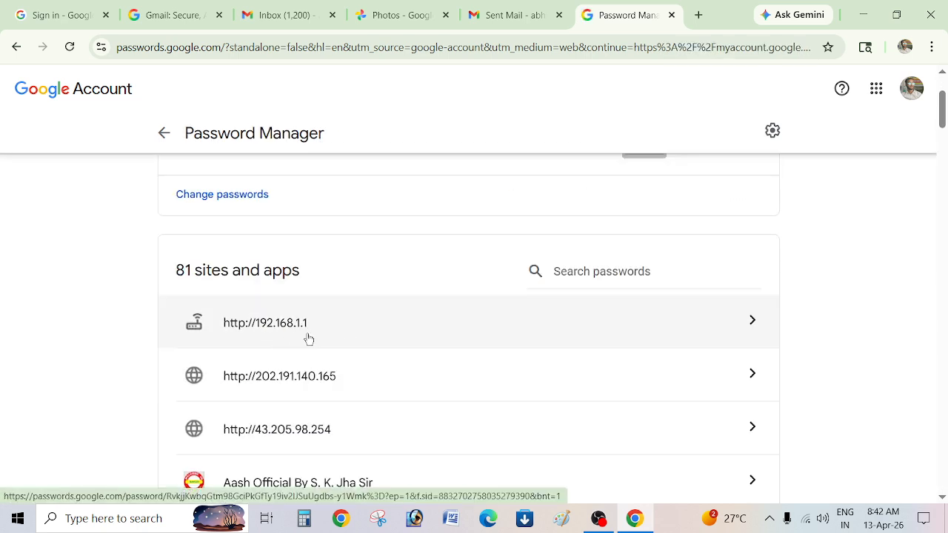
pyautogui.scroll(-2, 247, 348)
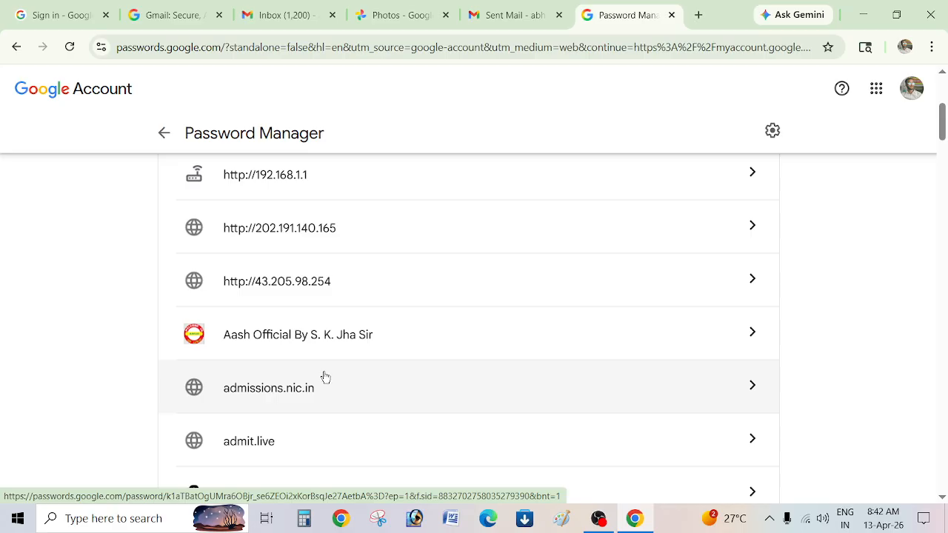
pyautogui.scroll(-4, 322, 378)
pyautogui.scroll(-4, 333, 373)
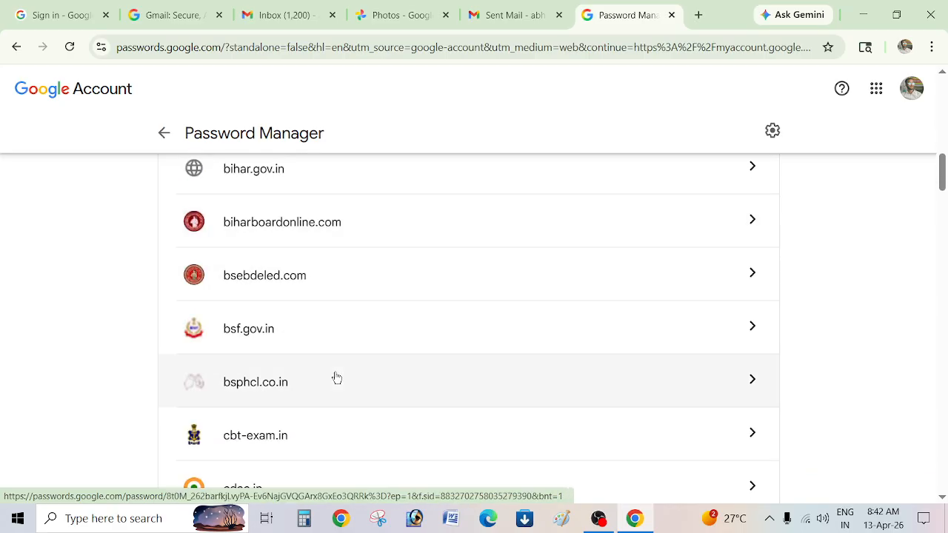
pyautogui.scroll(-2, 335, 384)
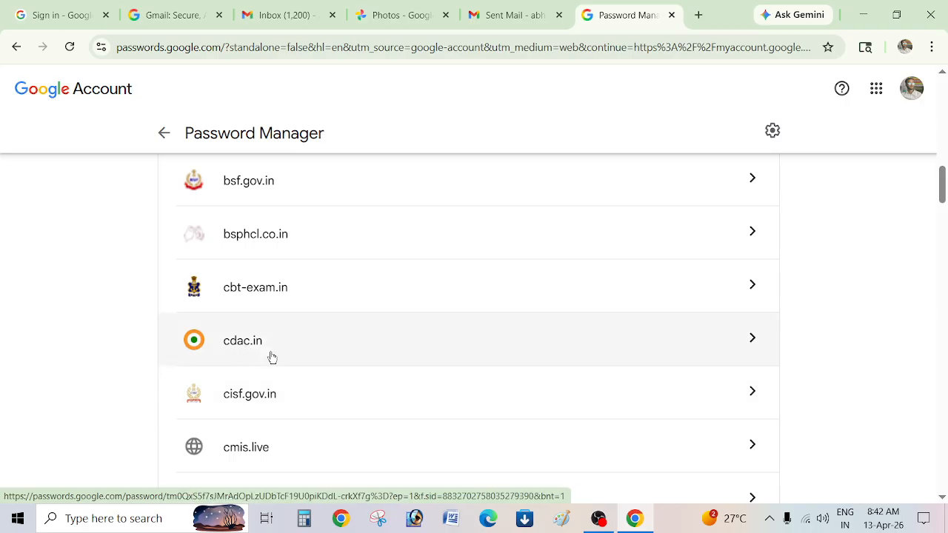
pyautogui.scroll(-2, 292, 453)
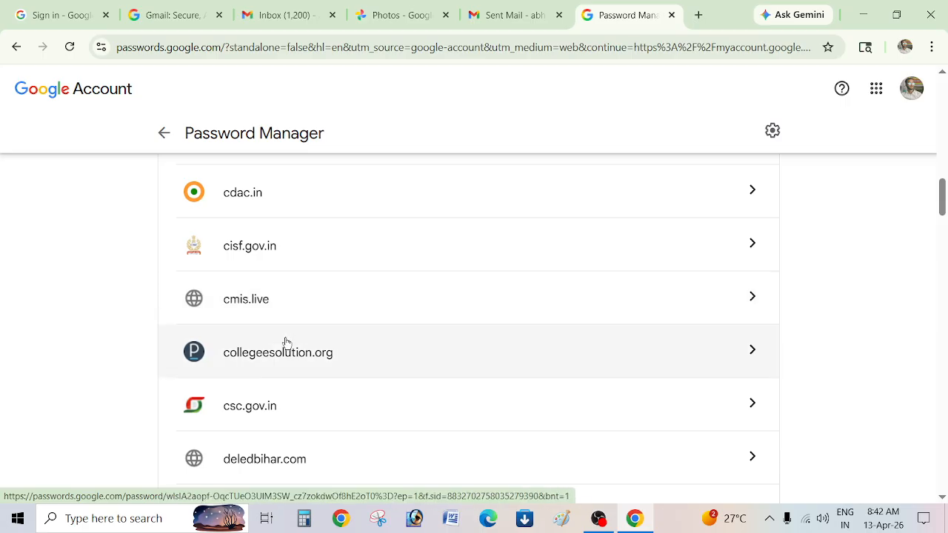
pyautogui.click(290, 299)
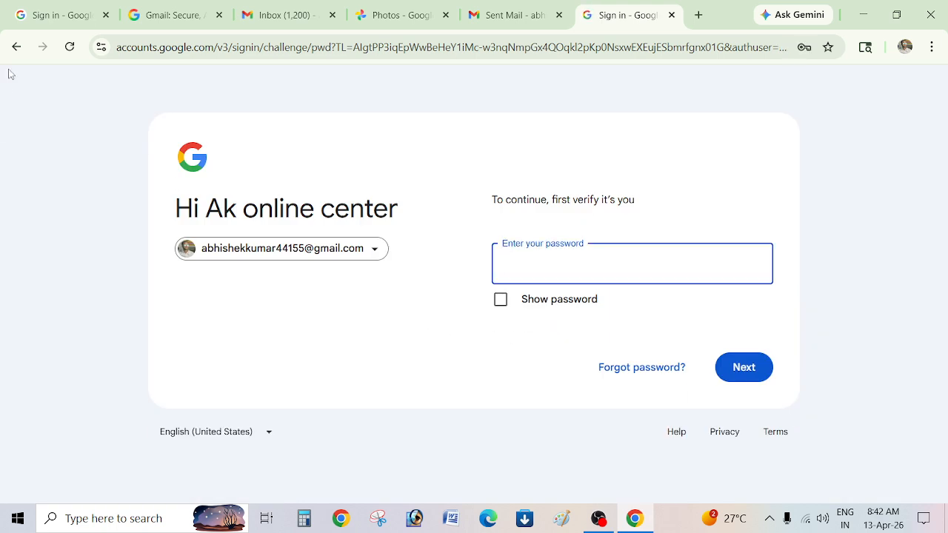
# Submit the account password on the verify-it's-you page to unlock the cmis.live logins.
pyautogui.click(16, 46)
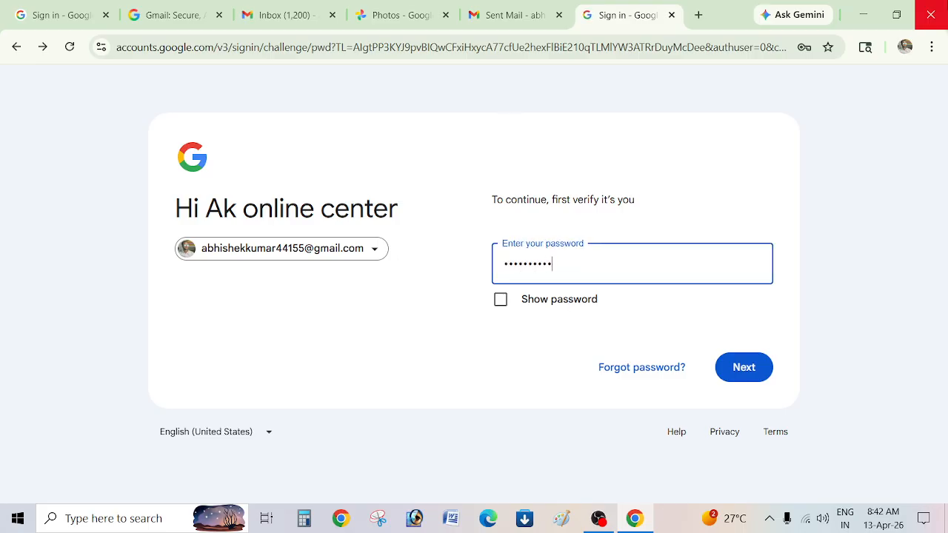
pyautogui.press('Return')
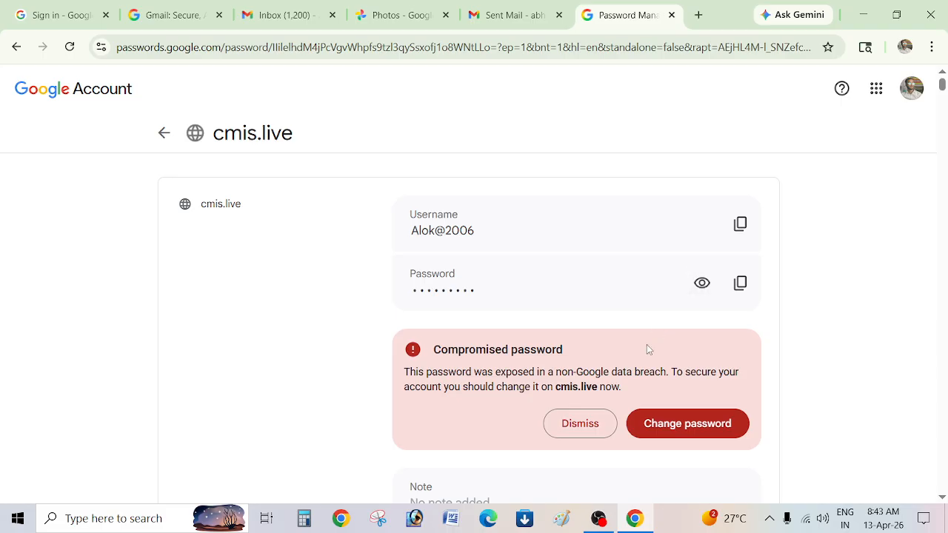
# Scroll through the saved cmis.live logins, then go back to the main Password Manager list.
pyautogui.scroll(-3, 646, 344)
pyautogui.scroll(-10, 625, 362)
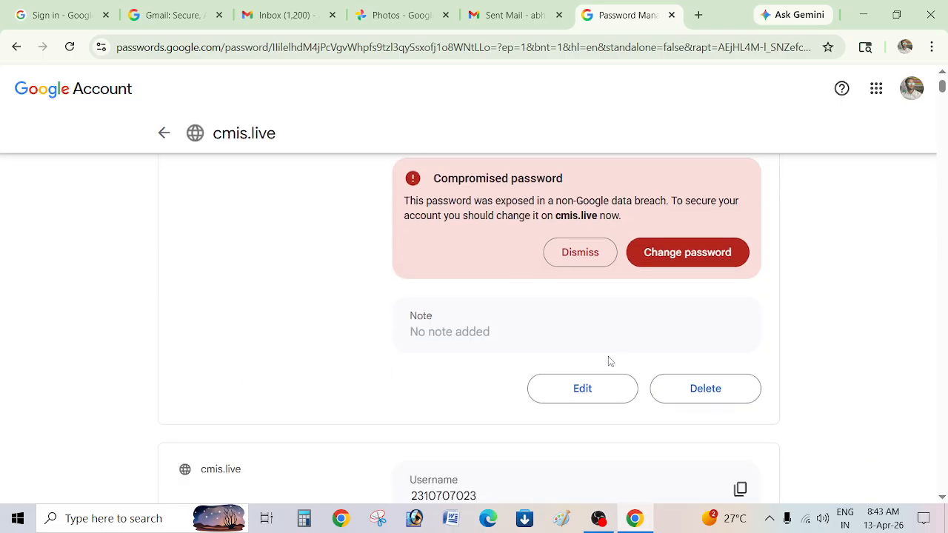
pyautogui.scroll(-10, 571, 368)
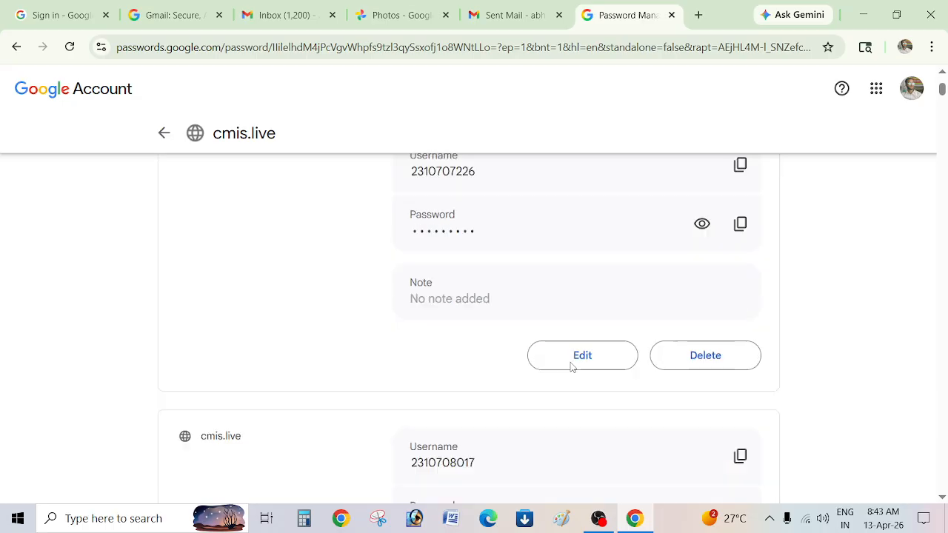
pyautogui.scroll(-10, 525, 352)
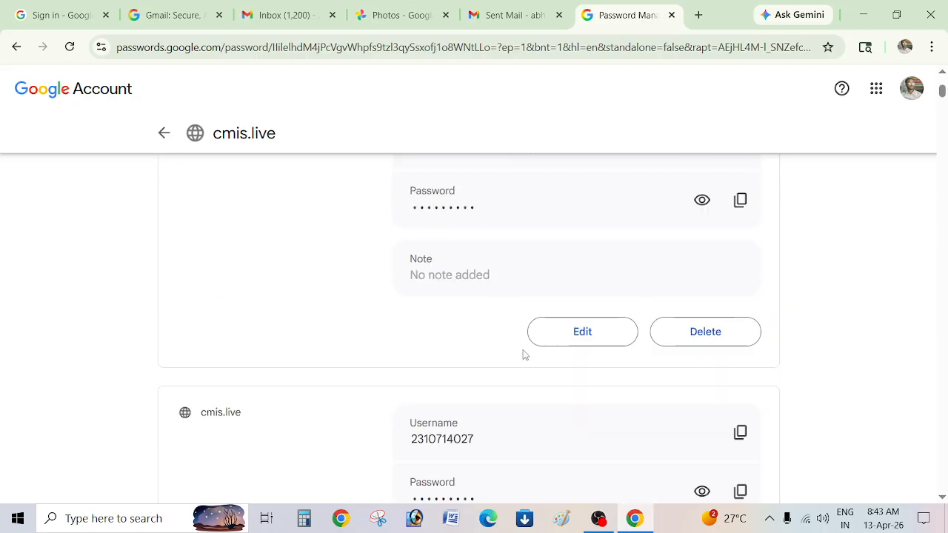
pyautogui.scroll(-10, 530, 355)
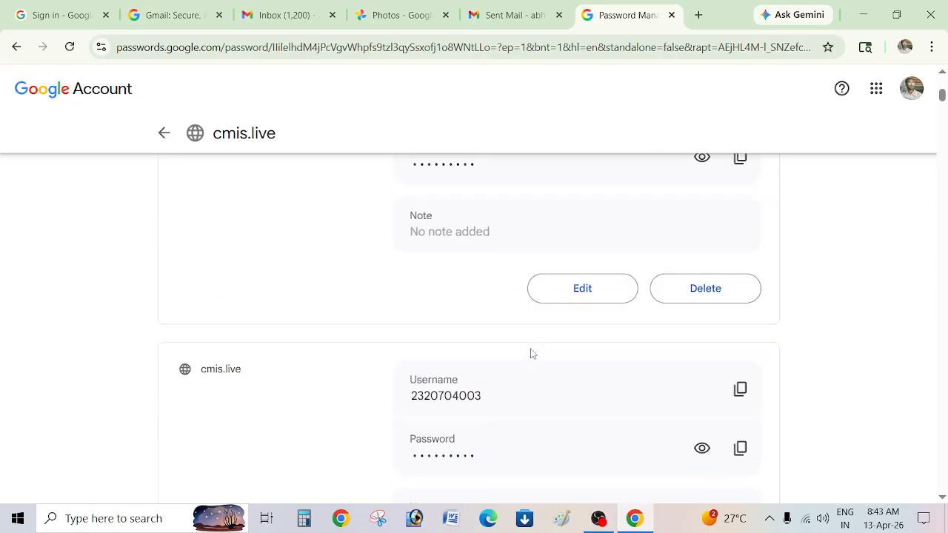
pyautogui.scroll(-5, 530, 354)
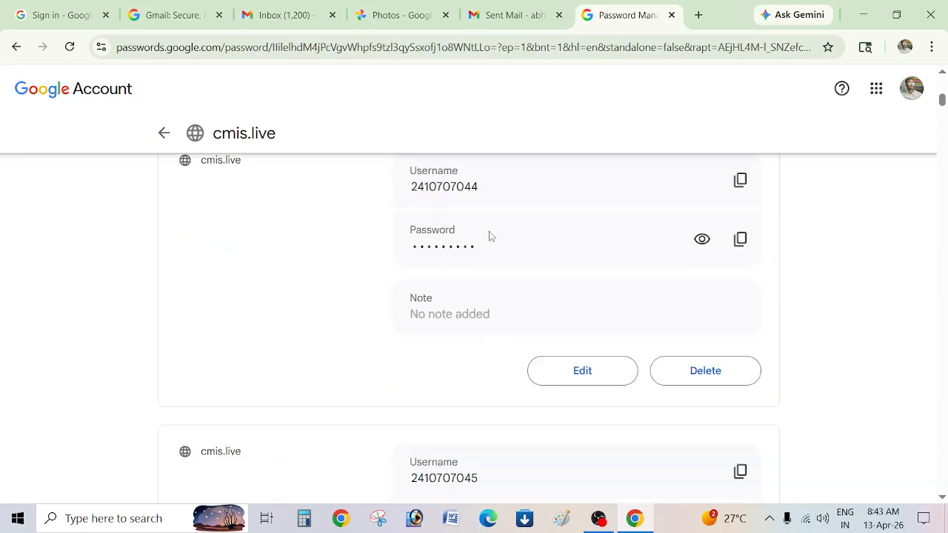
pyautogui.scroll(-10, 608, 353)
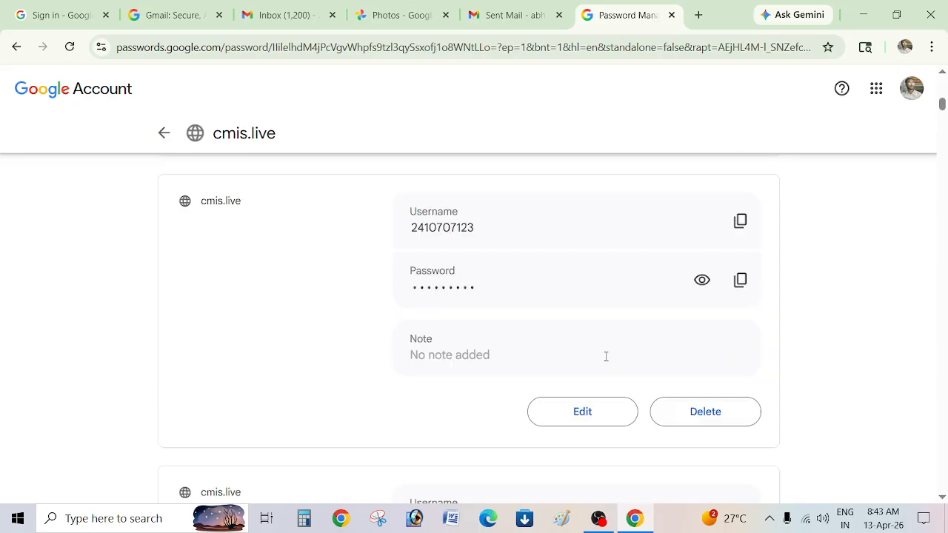
pyautogui.scroll(2, 608, 361)
pyautogui.click(164, 132)
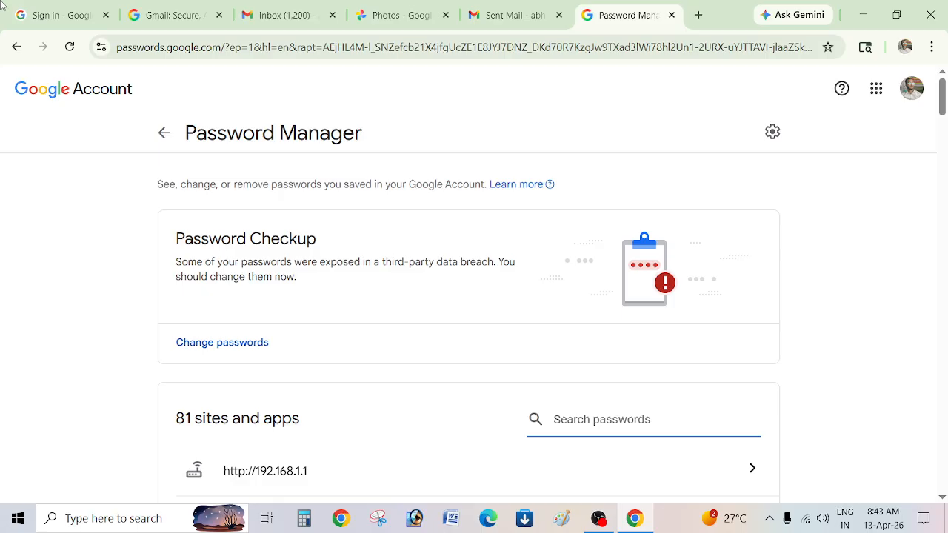
# Scroll through the Password Checkup breach warning and the list of 81 saved sites and apps.
pyautogui.scroll(-20, 704, 387)
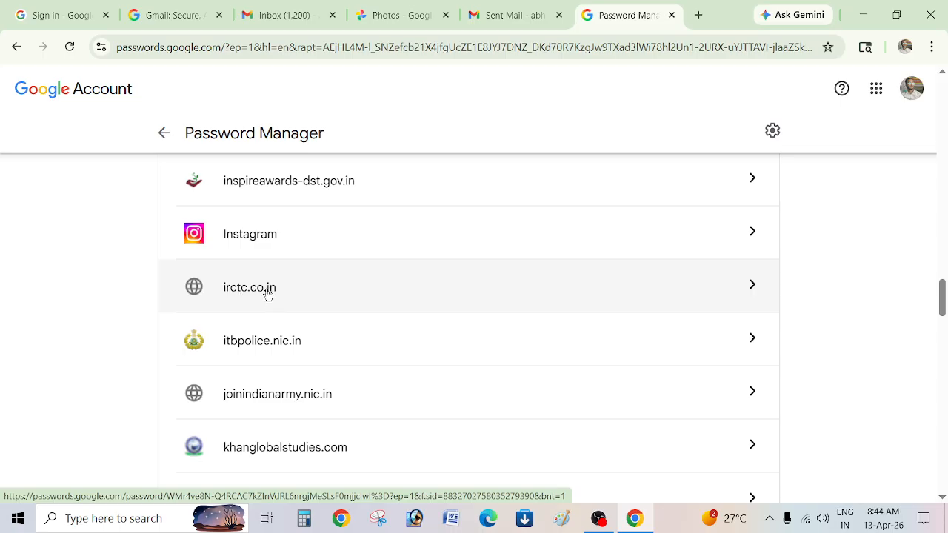
pyautogui.scroll(-2, 317, 360)
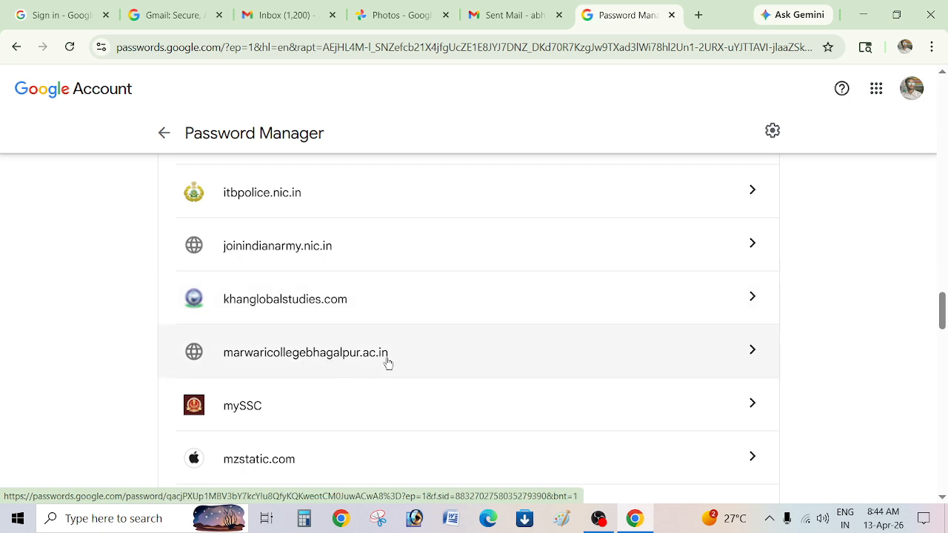
pyautogui.scroll(-6, 389, 363)
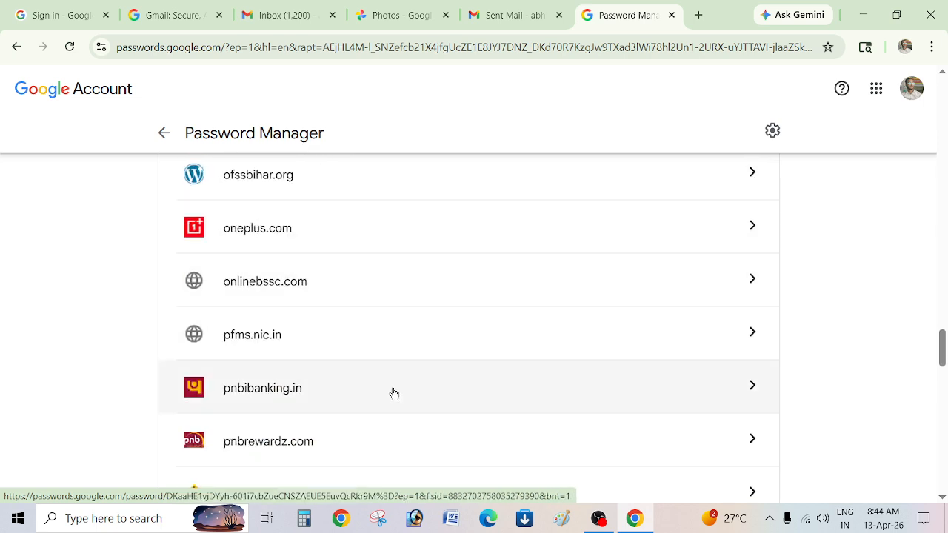
pyautogui.scroll(-10, 393, 386)
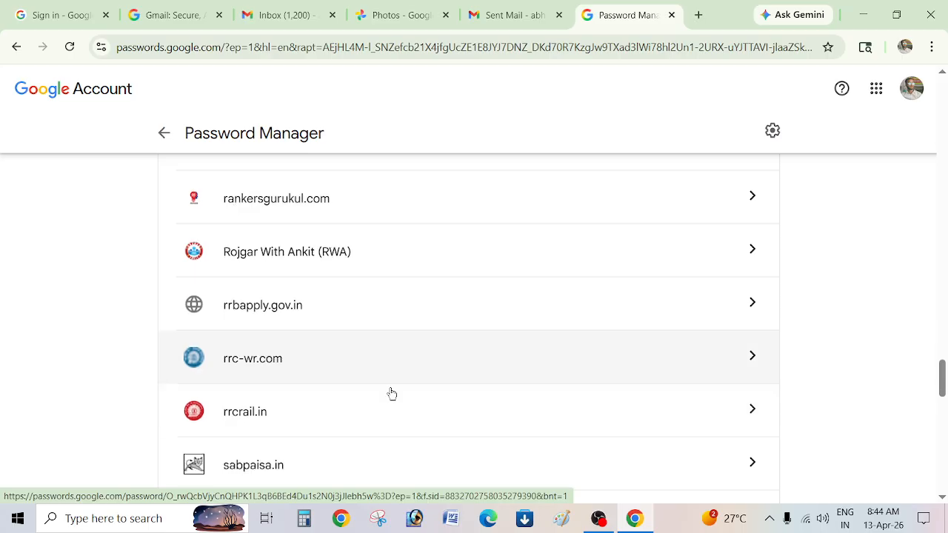
pyautogui.scroll(-4, 391, 398)
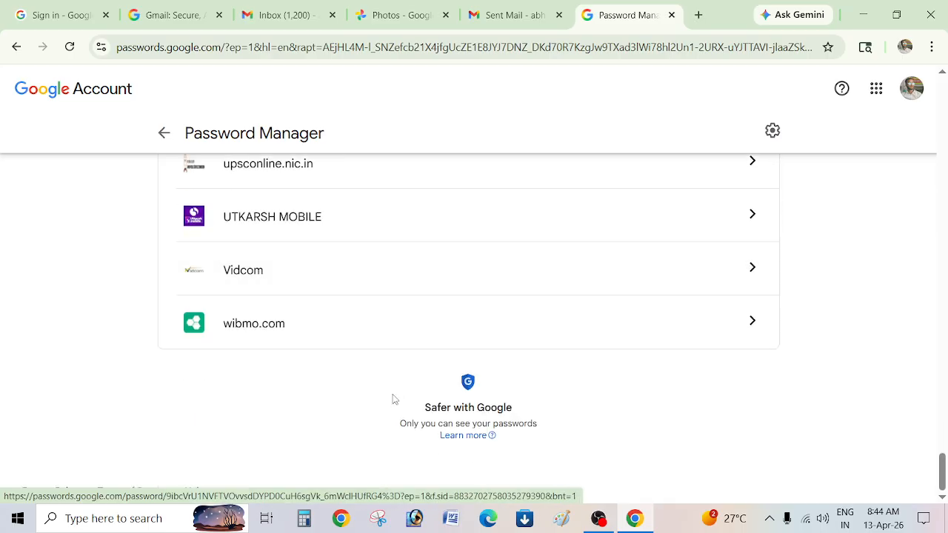
pyautogui.scroll(15, 391, 398)
pyautogui.scroll(20, 414, 403)
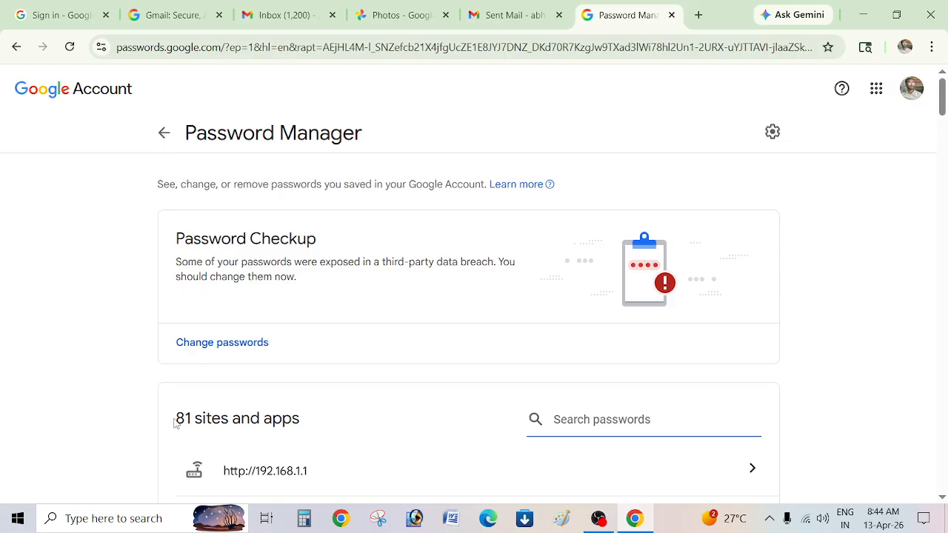
# Highlight the '81 sites and apps' heading, then leave Password Manager and open the account panel.
pyautogui.moveTo(175, 422); pyautogui.dragTo(214, 448)
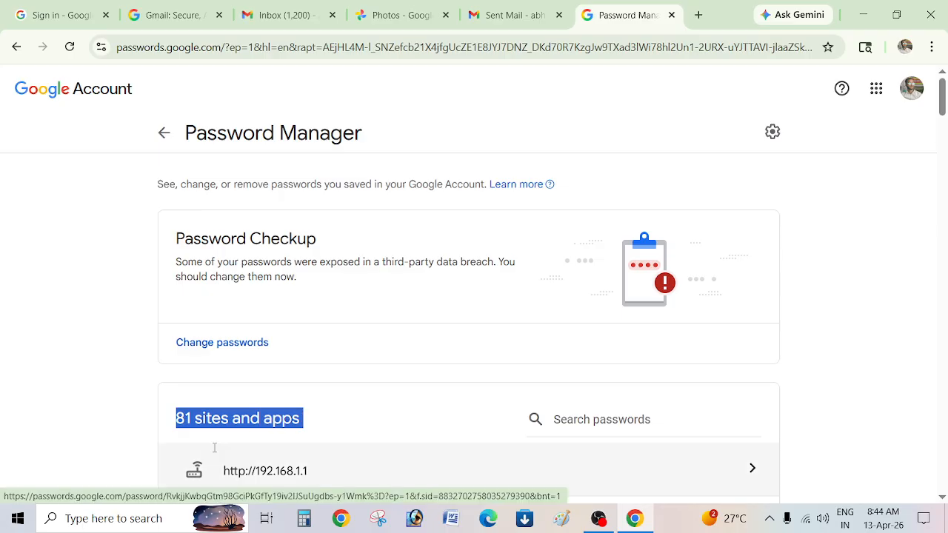
pyautogui.moveTo(201, 449); pyautogui.dragTo(240, 438)
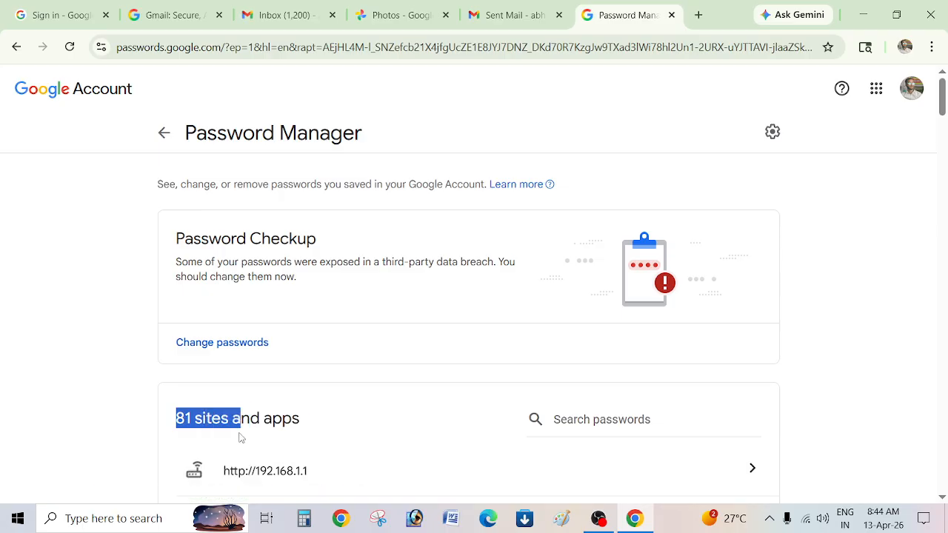
pyautogui.click(167, 138)
pyautogui.click(911, 88)
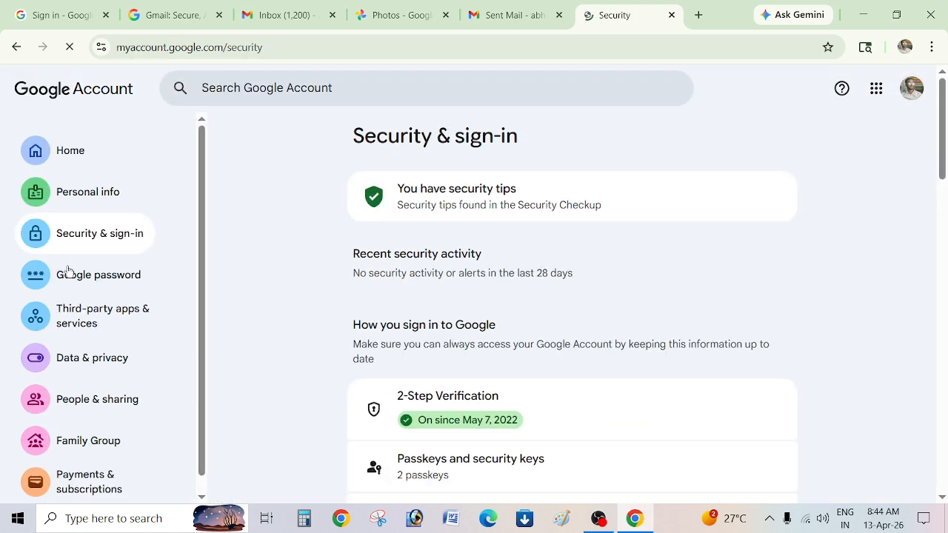
# Open 2-Step Verification phones from Security & sign-in, ending on Verification failed after the declined prompt.
pyautogui.scroll(-5, 100, 337)
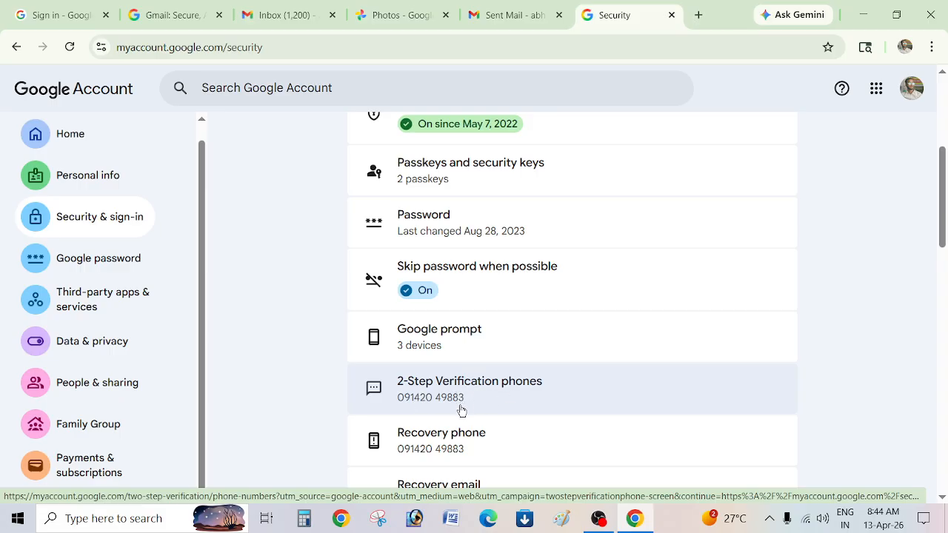
pyautogui.scroll(4, 461, 409)
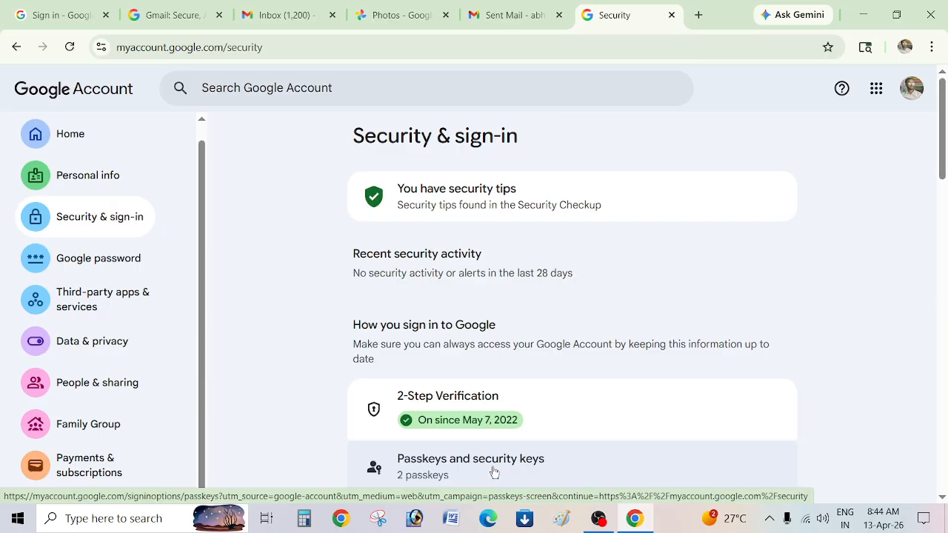
pyautogui.scroll(-4, 494, 472)
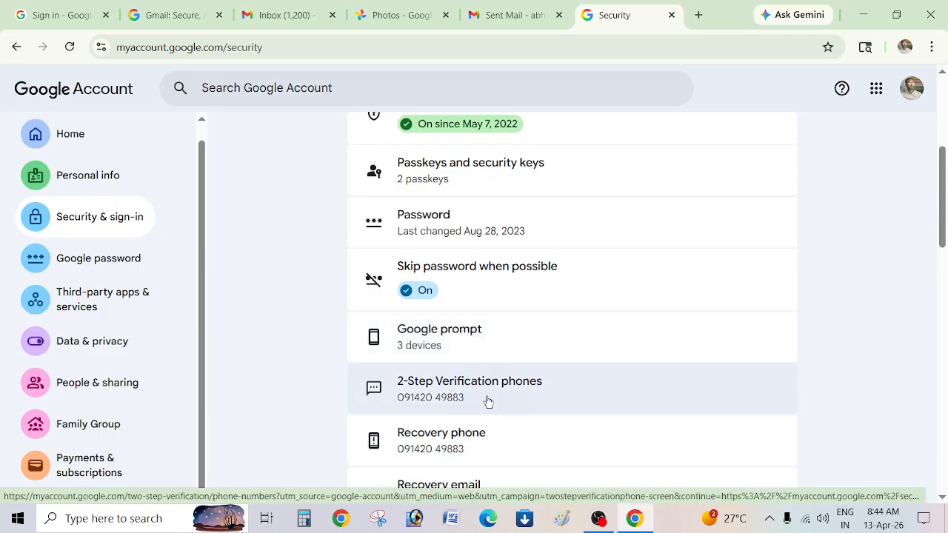
pyautogui.click(488, 401)
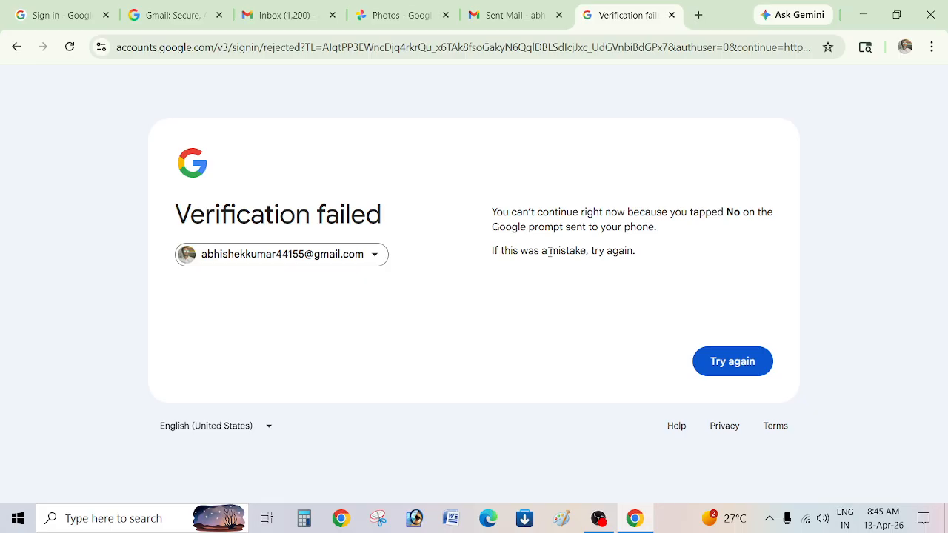
# Go back from Verification failed, open a new tab and close the verification tab.
pyautogui.click(6, 47)
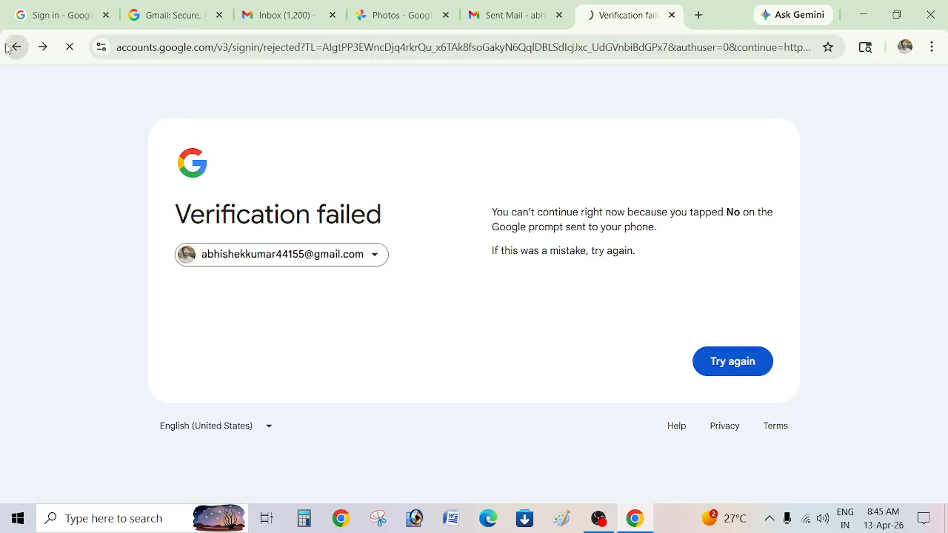
pyautogui.click(700, 14)
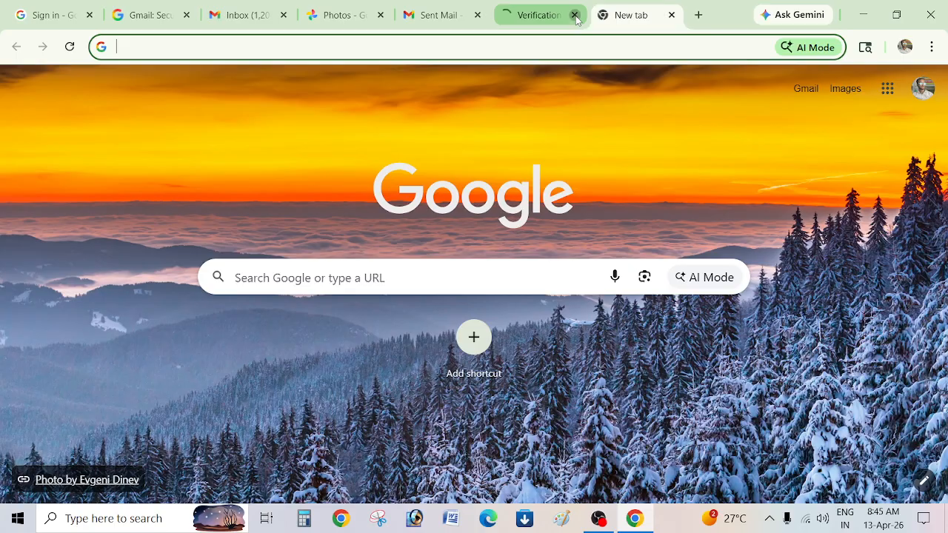
pyautogui.click(574, 15)
# Open Manage your Google Account from the avatar and go to My Activity.
pyautogui.click(922, 88)
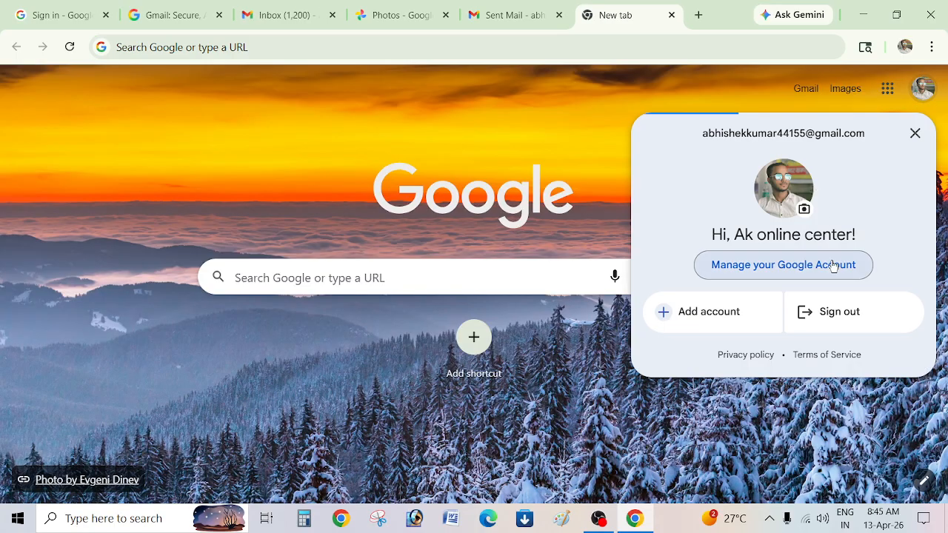
pyautogui.click(816, 265)
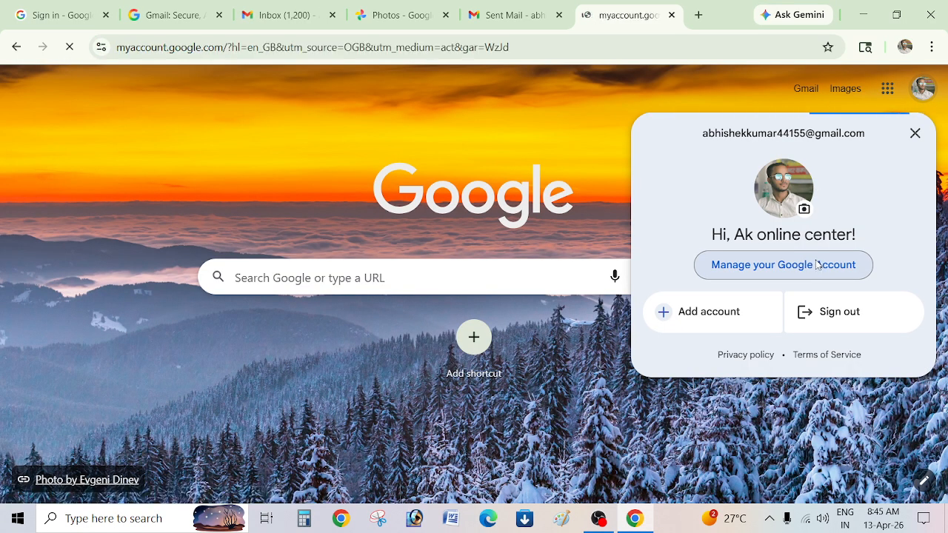
pyautogui.scroll(-3, 368, 356)
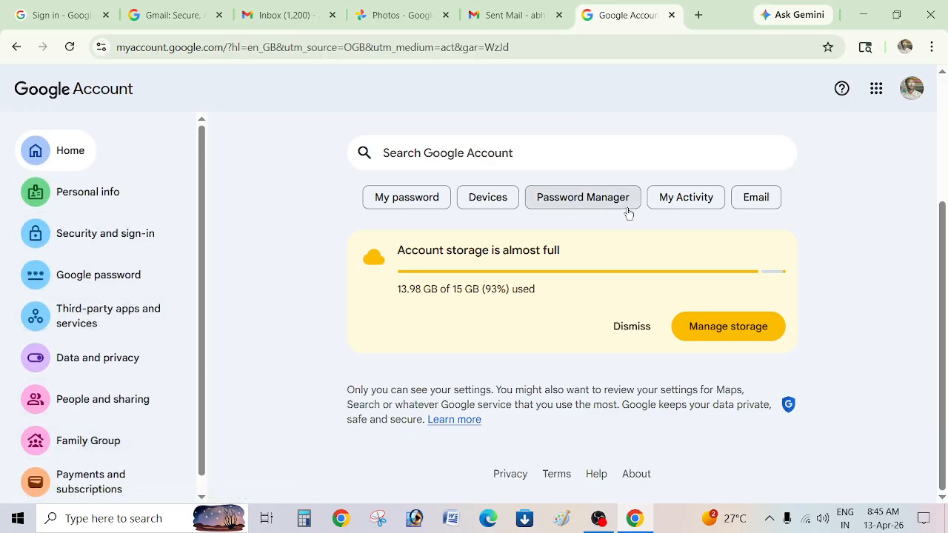
pyautogui.click(703, 200)
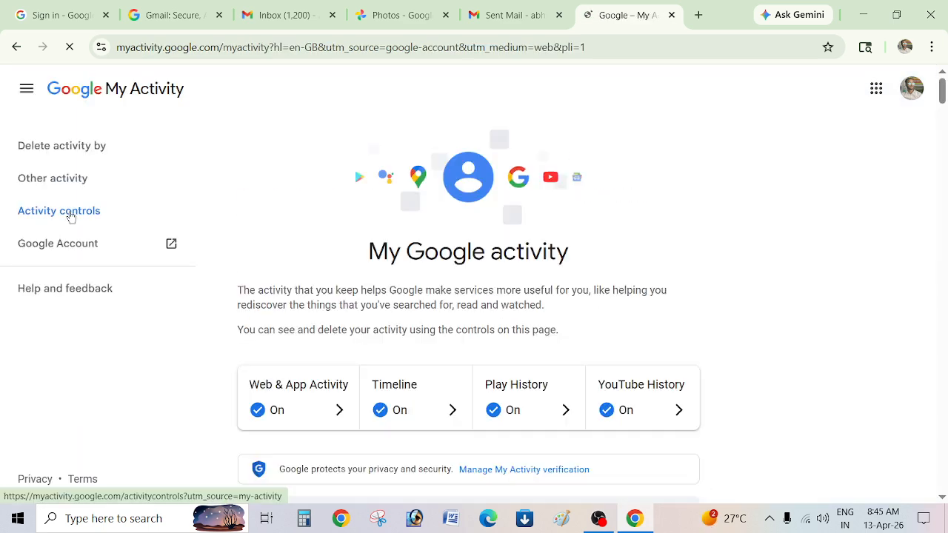
# Open Activity controls in the sidebar, then go back to the Google Account home page.
pyautogui.click(69, 215)
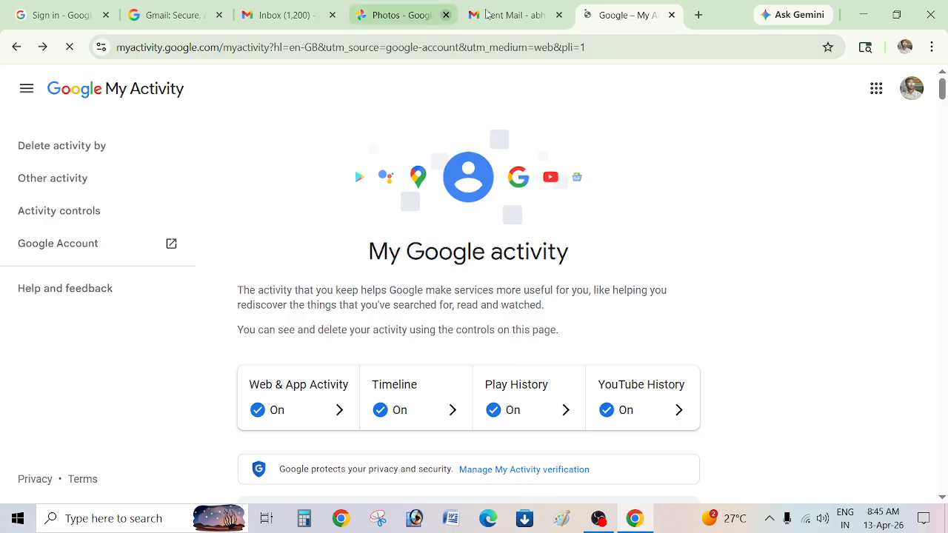
pyautogui.click(13, 50)
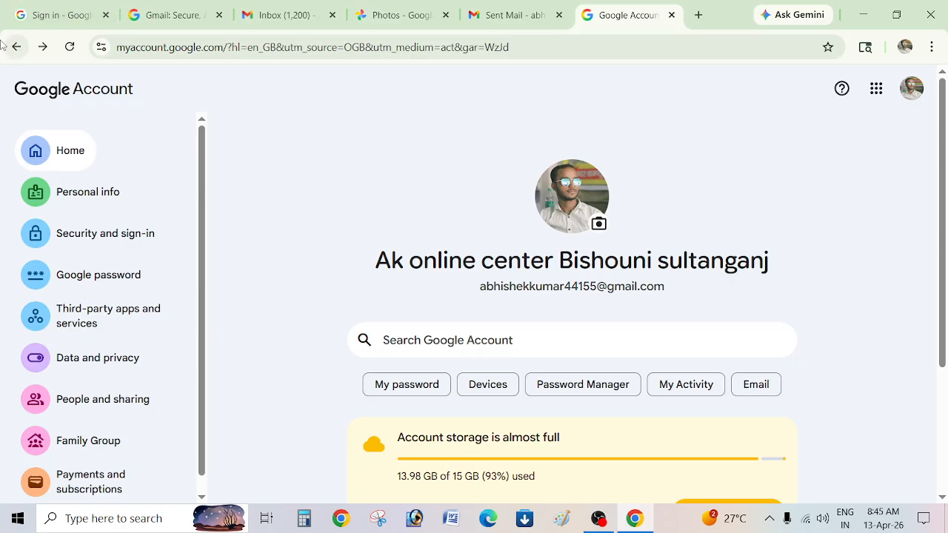
pyautogui.scroll(-2, 3, 94)
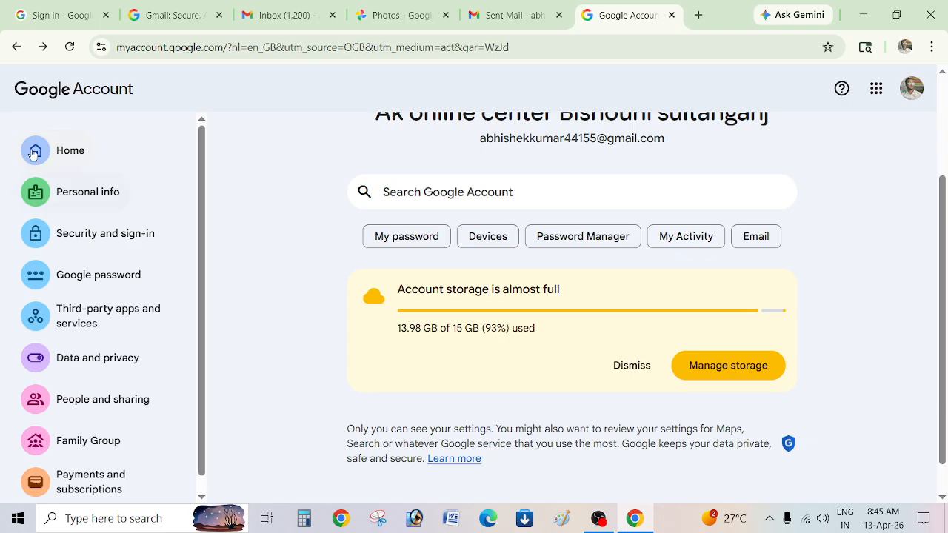
pyautogui.click(81, 196)
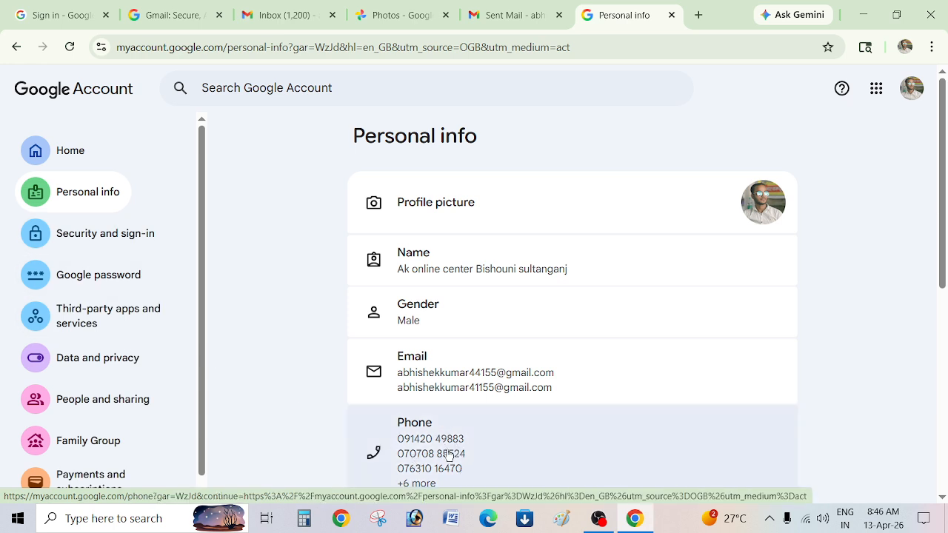
pyautogui.scroll(-4, 449, 456)
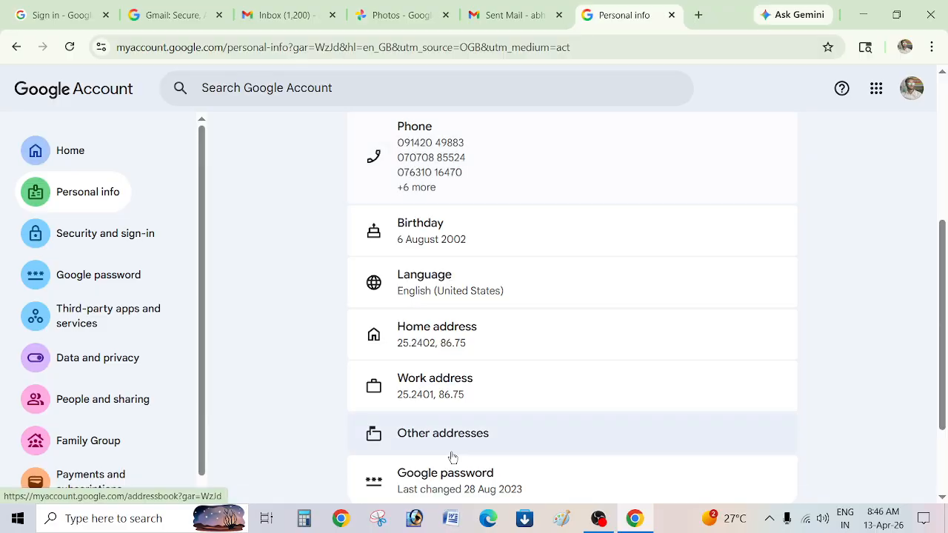
pyautogui.scroll(-2, 458, 460)
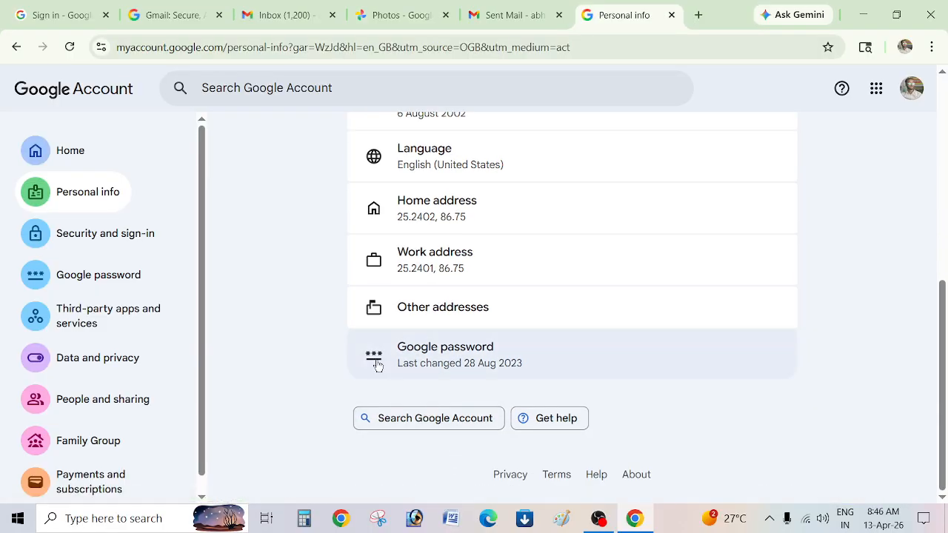
pyautogui.click(107, 412)
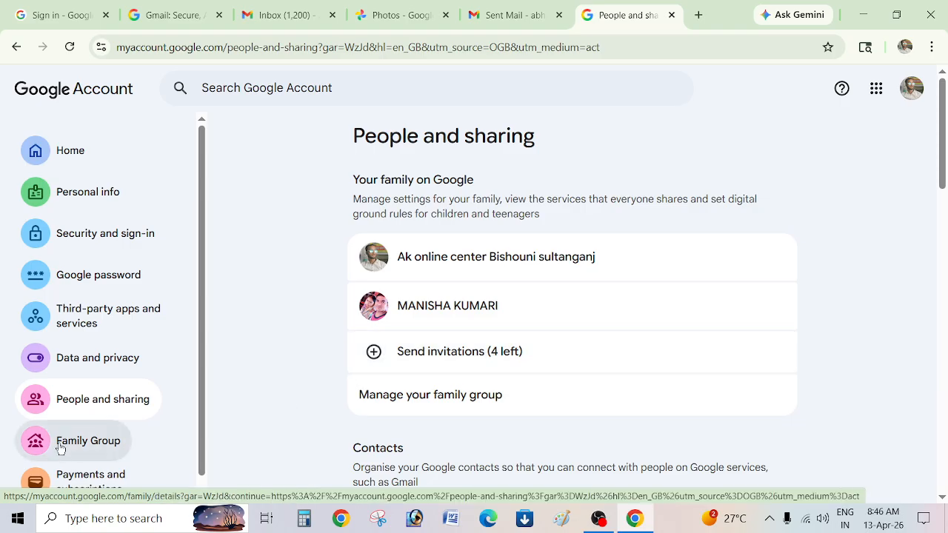
pyautogui.click(77, 363)
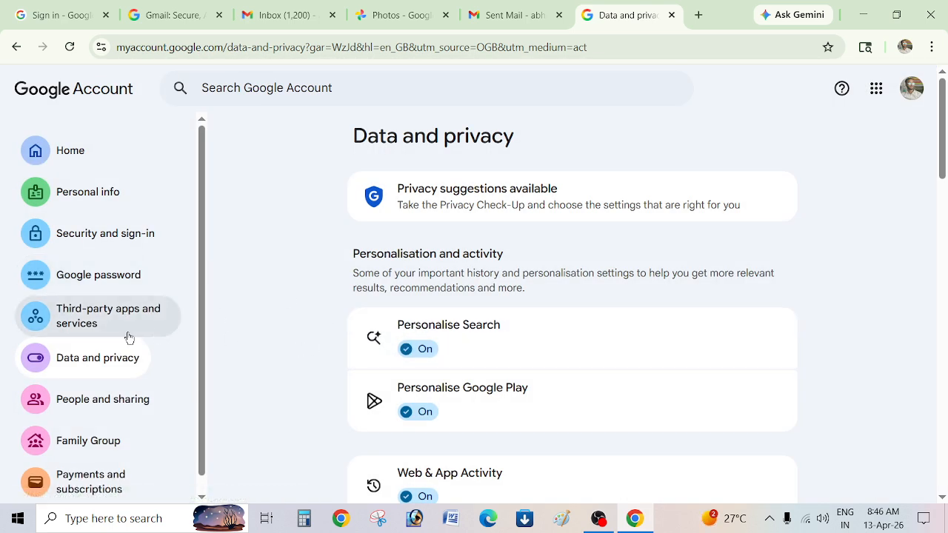
pyautogui.click(66, 162)
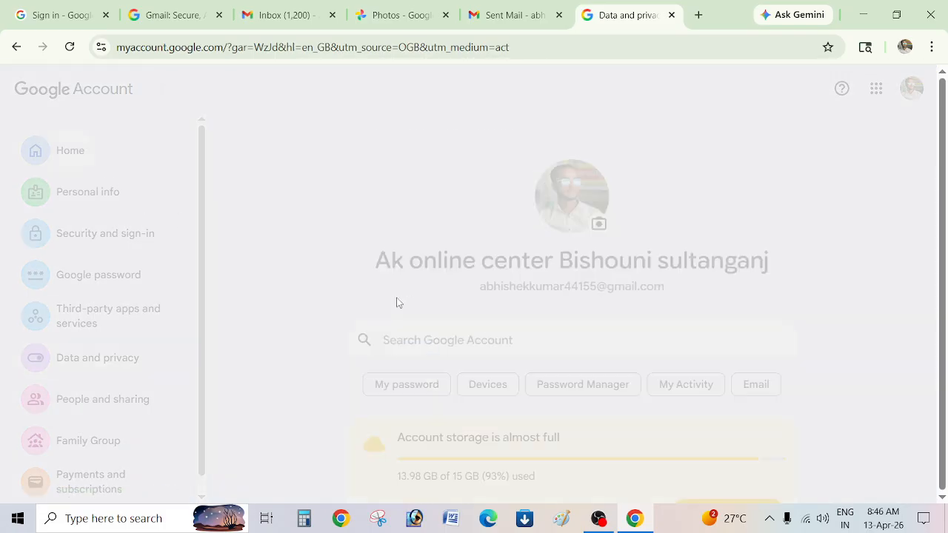
# Scroll the Google Account home page and briefly open and close the account panel.
pyautogui.scroll(-3, 700, 314)
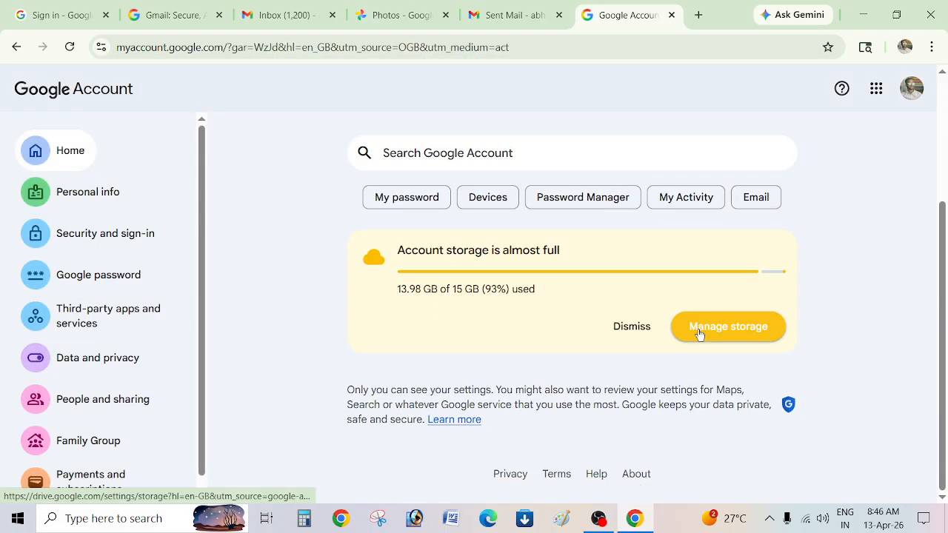
pyautogui.scroll(-1, 94, 453)
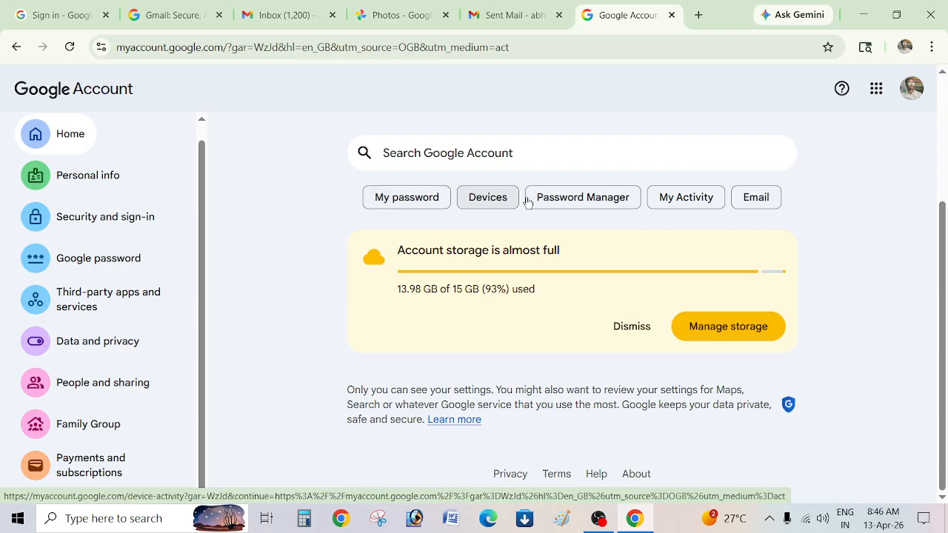
pyautogui.scroll(3, 793, 64)
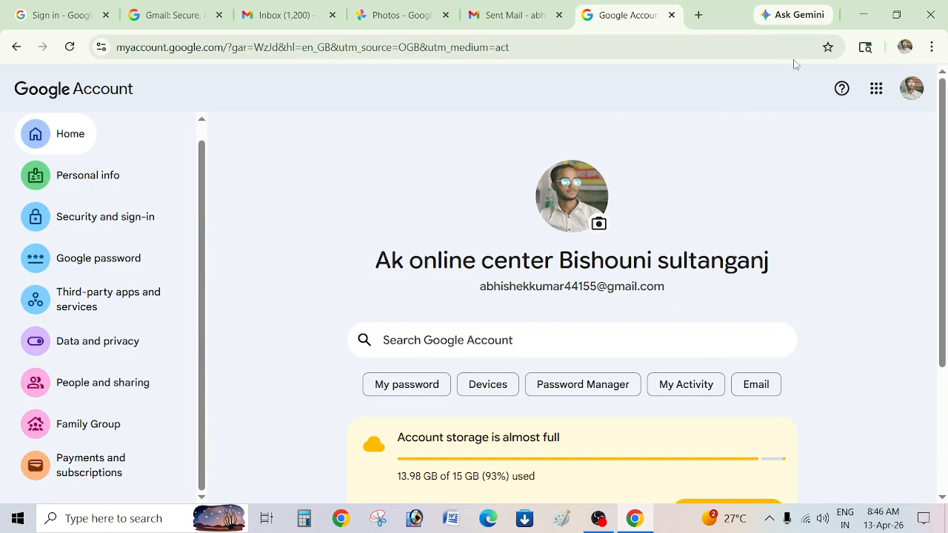
pyautogui.click(922, 92)
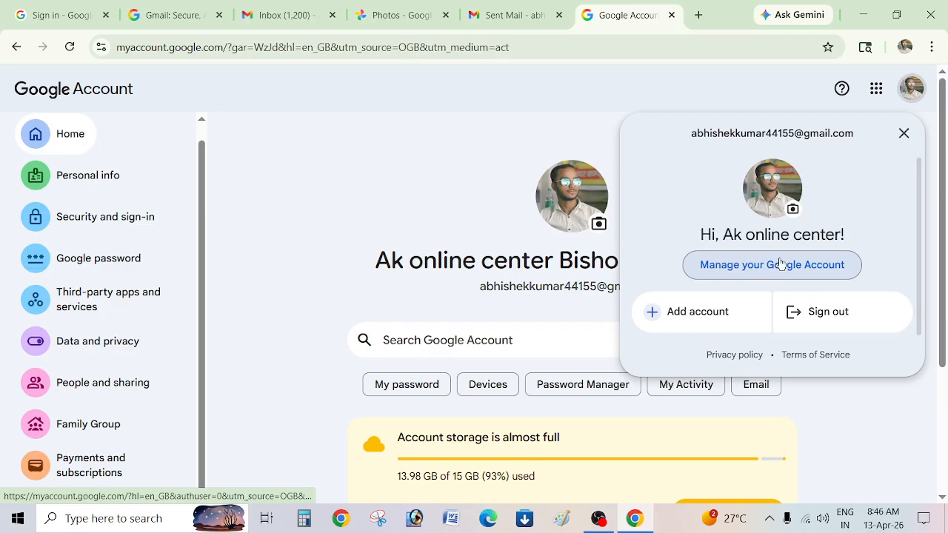
pyautogui.click(903, 132)
# Open Personal info, scroll down, and select the Google password row.
pyautogui.scroll(-3, 609, 310)
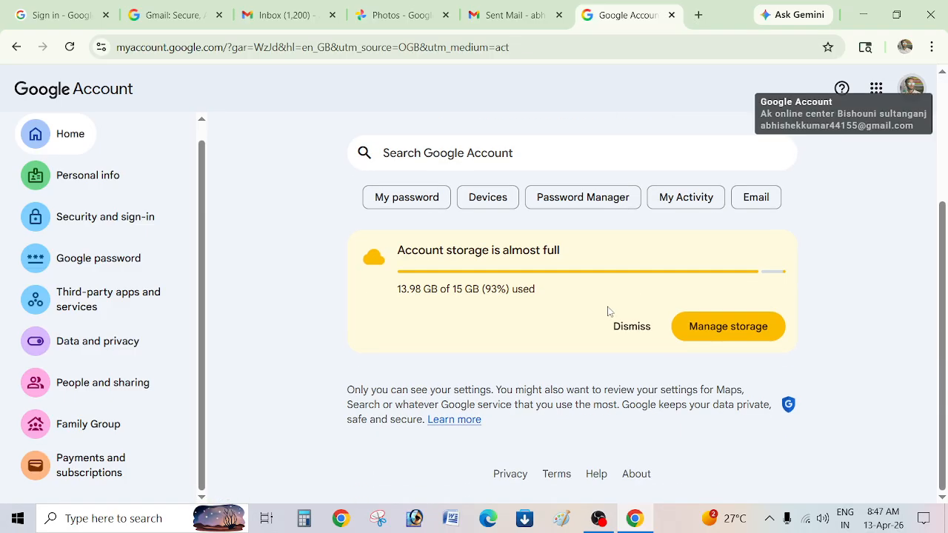
pyautogui.click(91, 186)
pyautogui.scroll(-3, 91, 186)
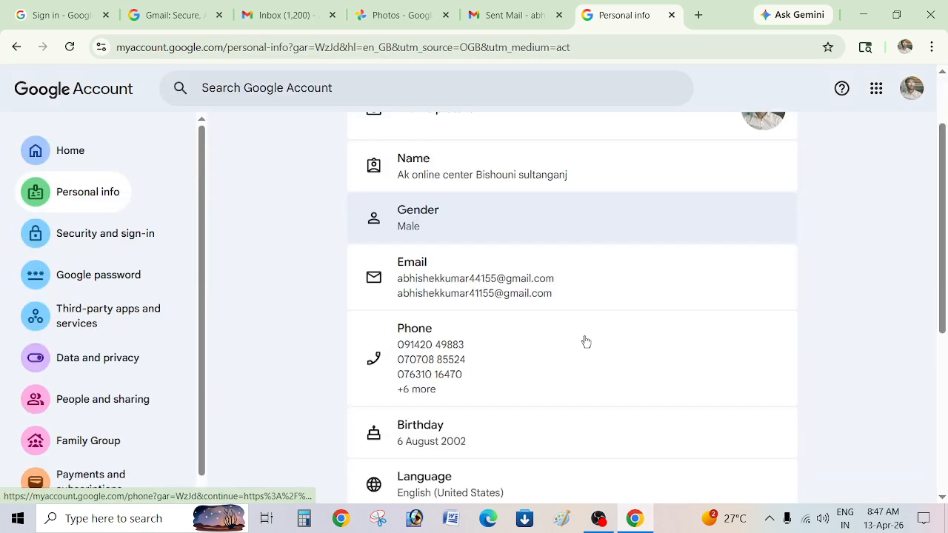
pyautogui.scroll(-5, 586, 341)
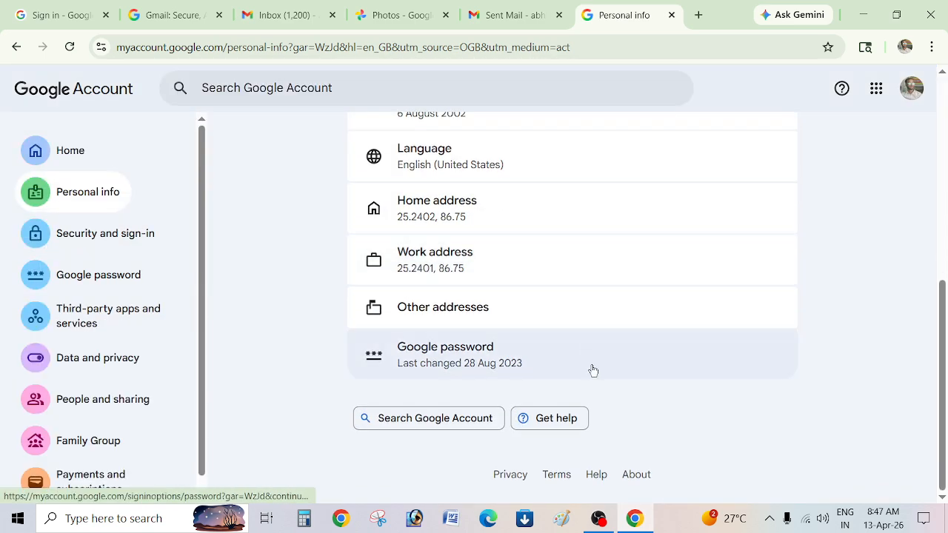
pyautogui.click(99, 282)
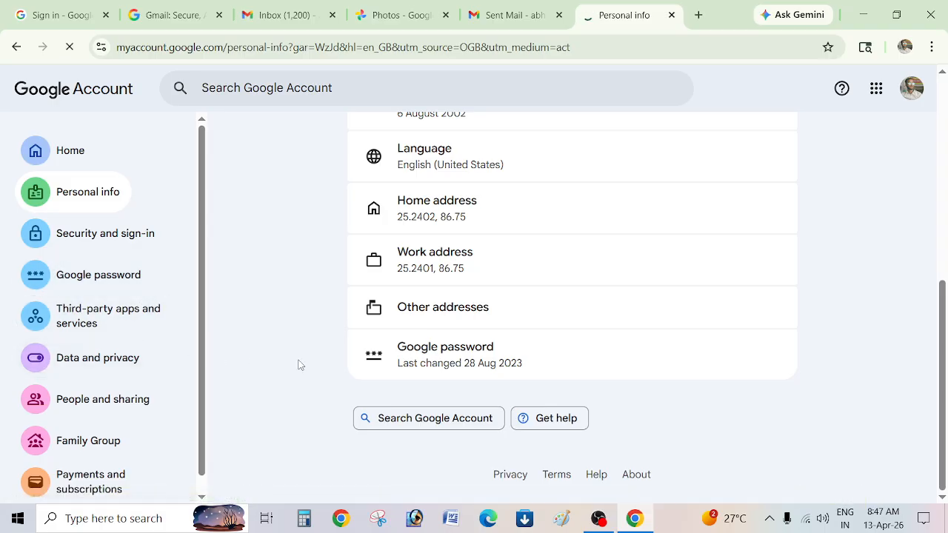
# Open a new tab, return to the account tab, go back to Personal info and reopen Google password.
pyautogui.click(696, 23)
pyautogui.click(546, 17)
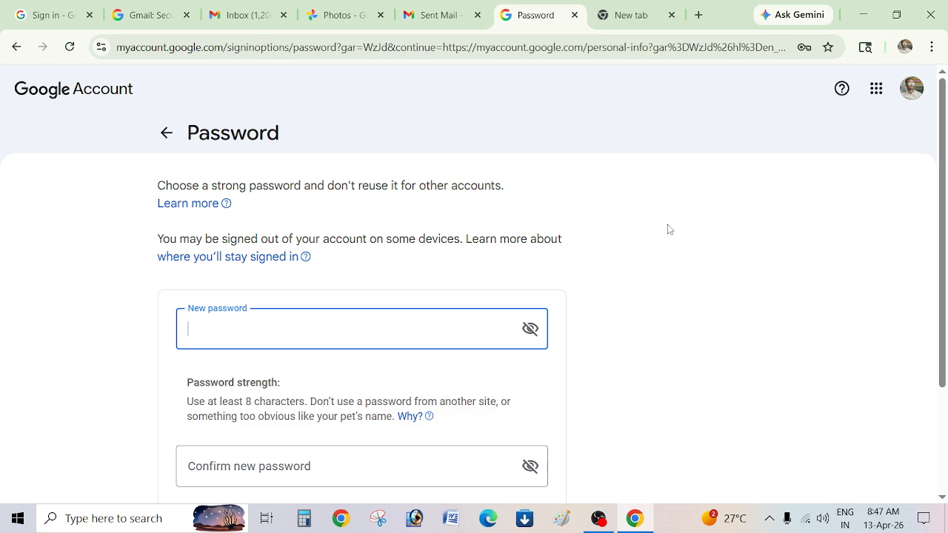
pyautogui.click(158, 141)
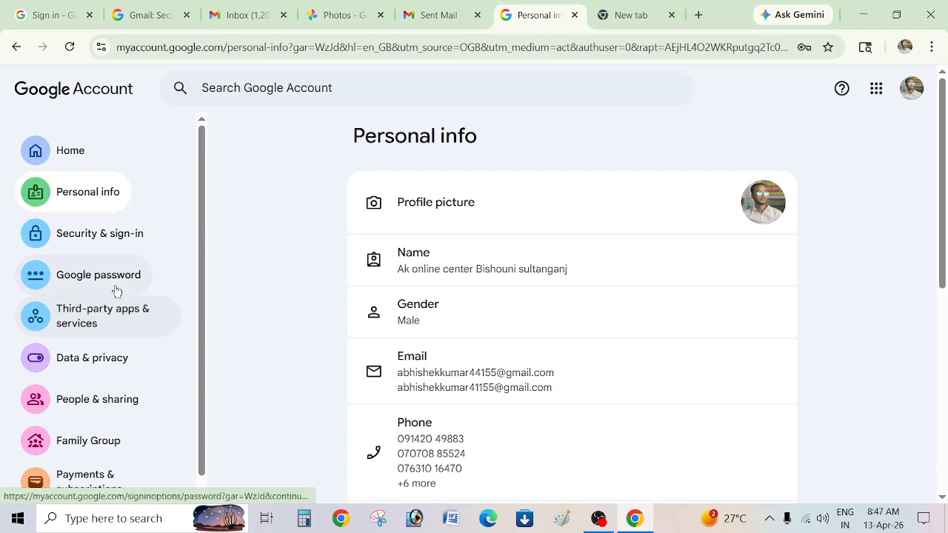
pyautogui.click(114, 277)
# Open Security & sign-in, return to Personal info and scroll it, then pick Security & sign-in again.
pyautogui.click(94, 237)
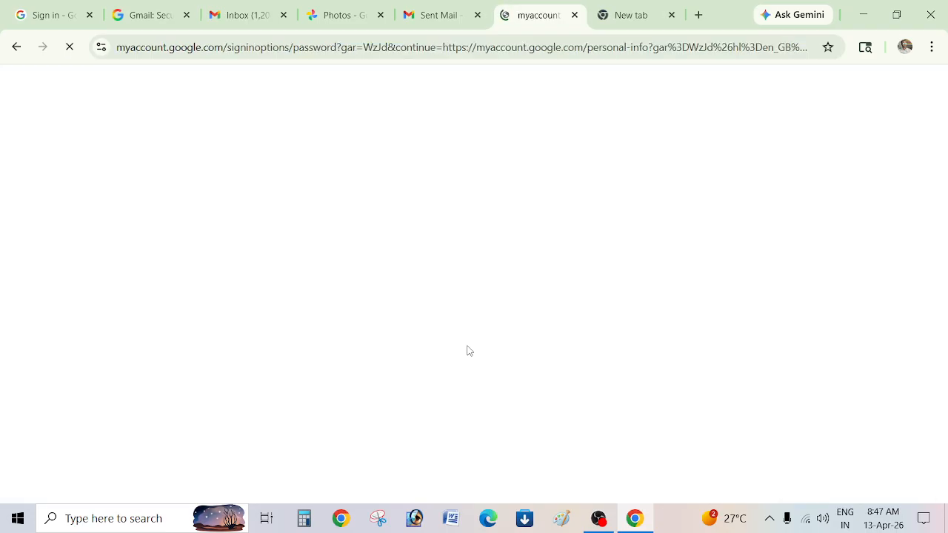
pyautogui.click(165, 131)
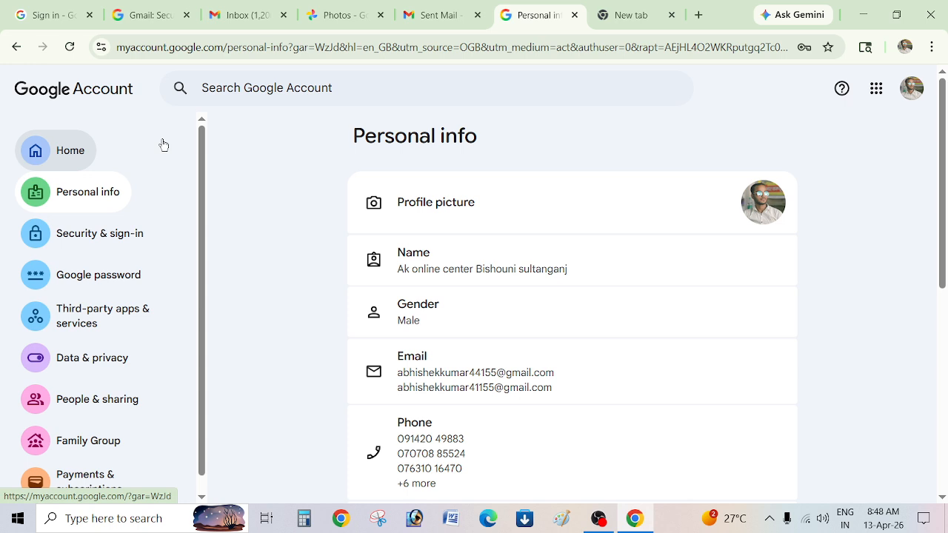
pyautogui.scroll(-2, 444, 356)
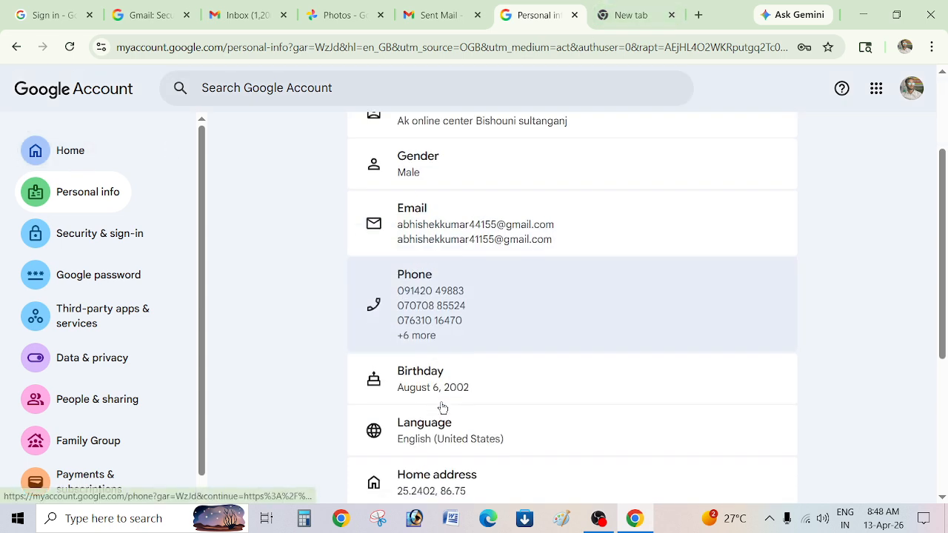
pyautogui.scroll(-4, 443, 408)
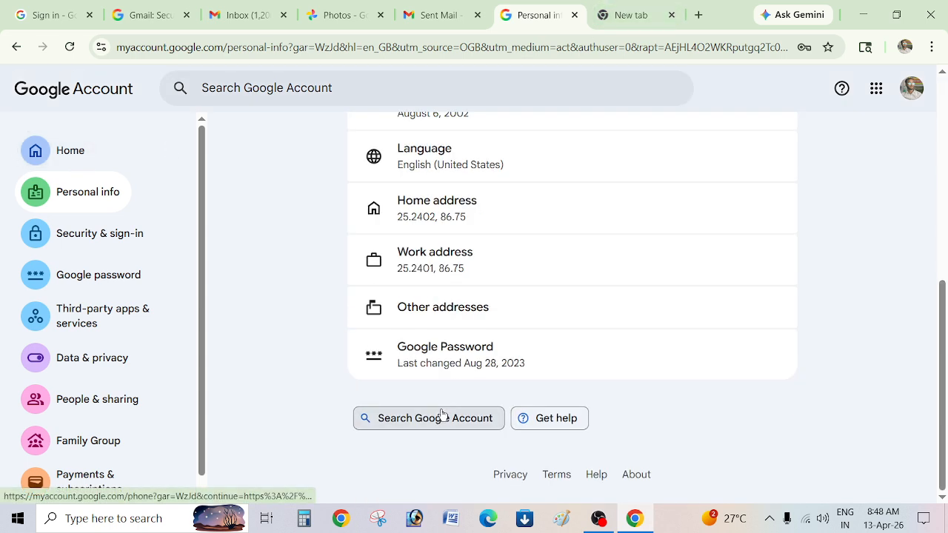
pyautogui.click(81, 245)
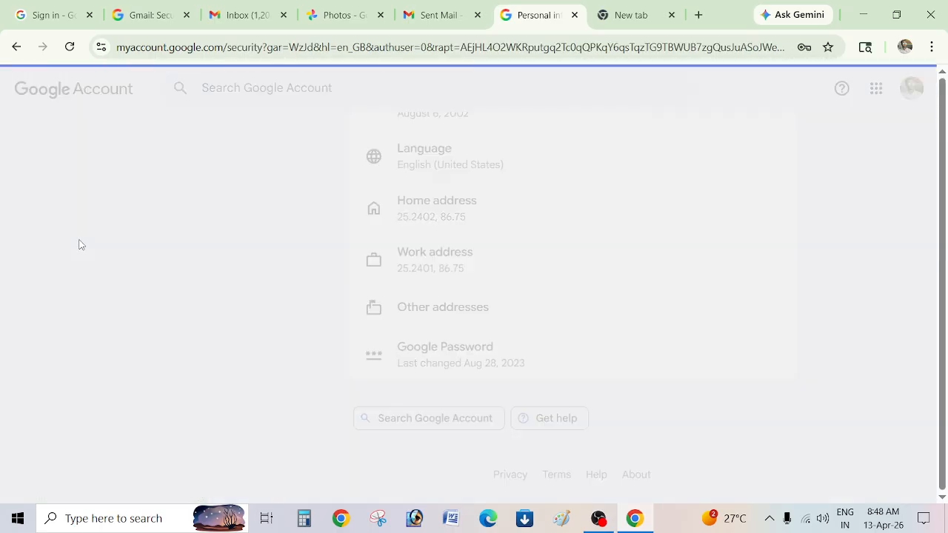
# Close the Personal info, blank, Sent Mail, Photos, Inbox and Gmail tabs, then open a new tab and the profile menu.
pyautogui.click(573, 14)
pyautogui.click(573, 15)
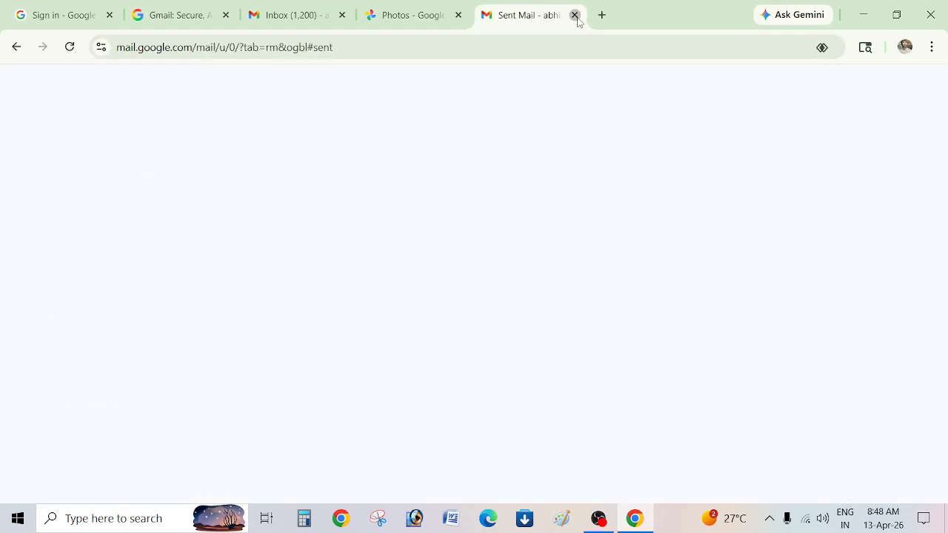
pyautogui.click(574, 14)
pyautogui.click(574, 15)
pyautogui.click(520, 15)
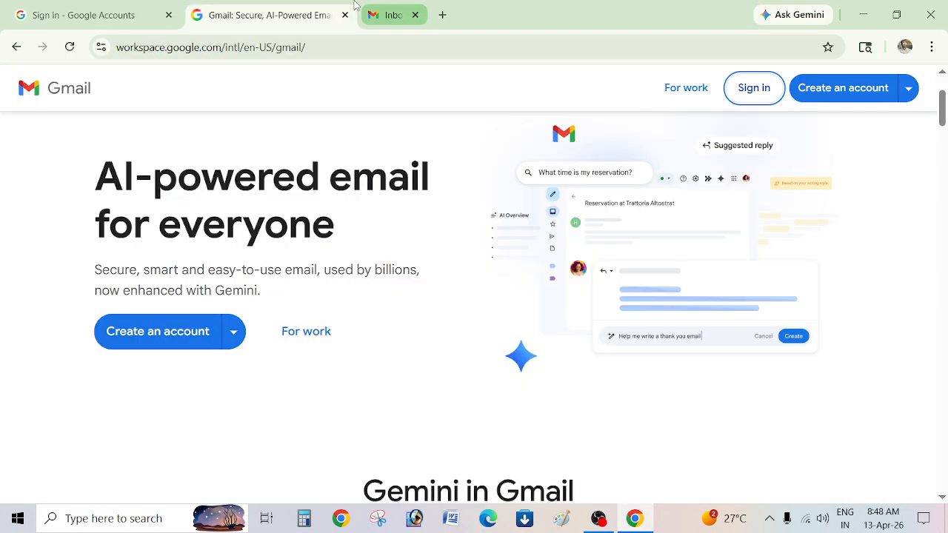
pyautogui.click(345, 15)
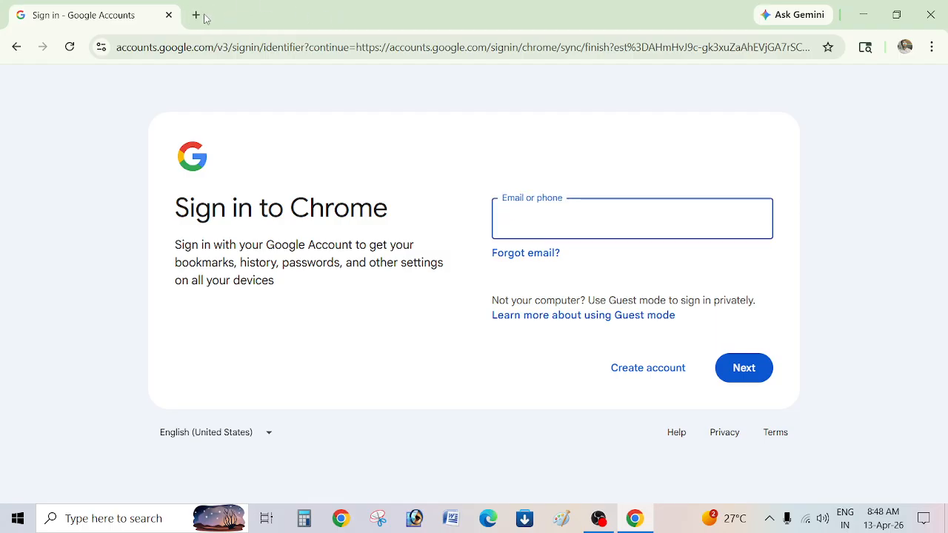
pyautogui.click(197, 15)
pyautogui.click(905, 47)
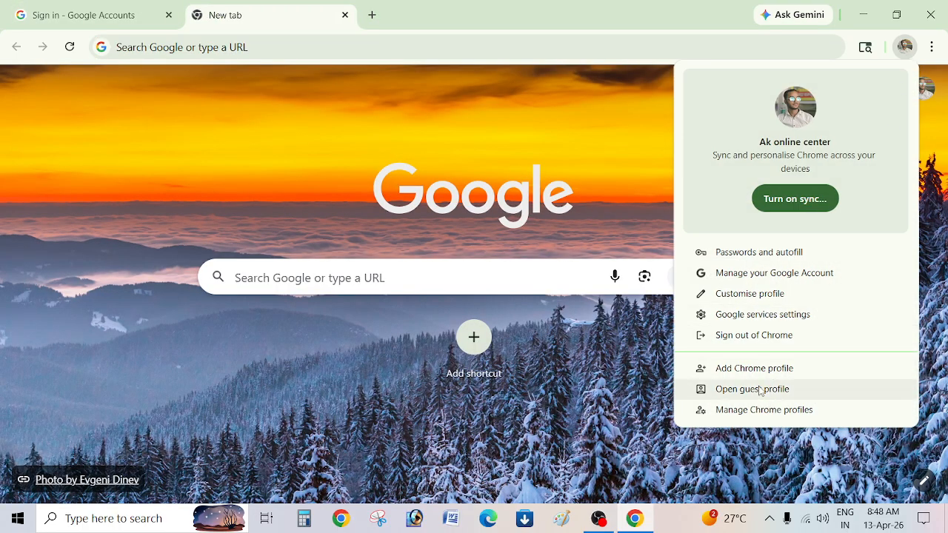
# Add a new Chrome profile and start creating a Google Account for personal use.
pyautogui.click(755, 370)
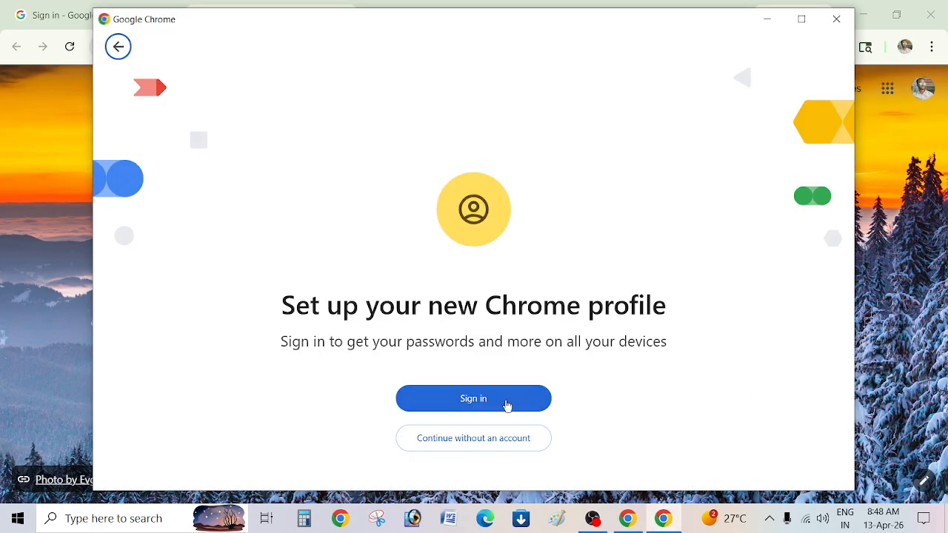
pyautogui.click(494, 408)
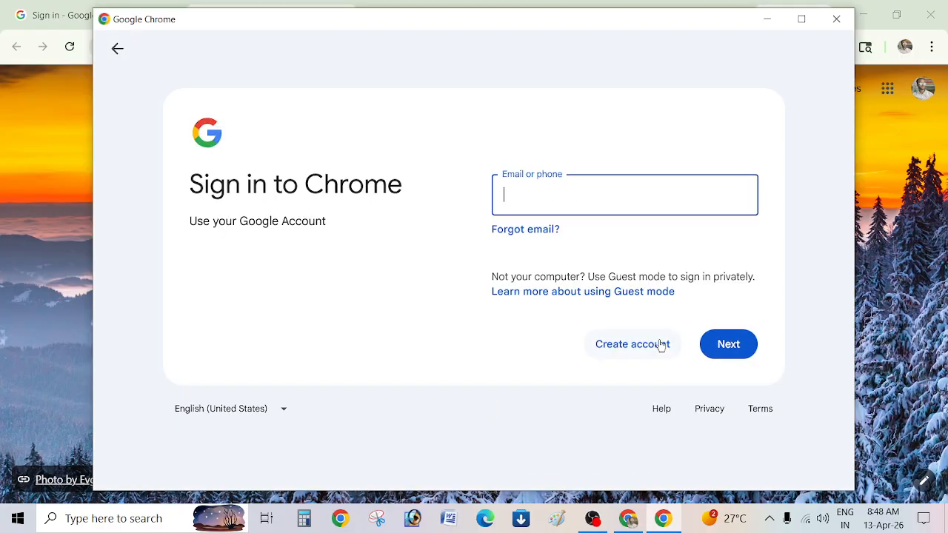
pyautogui.click(660, 345)
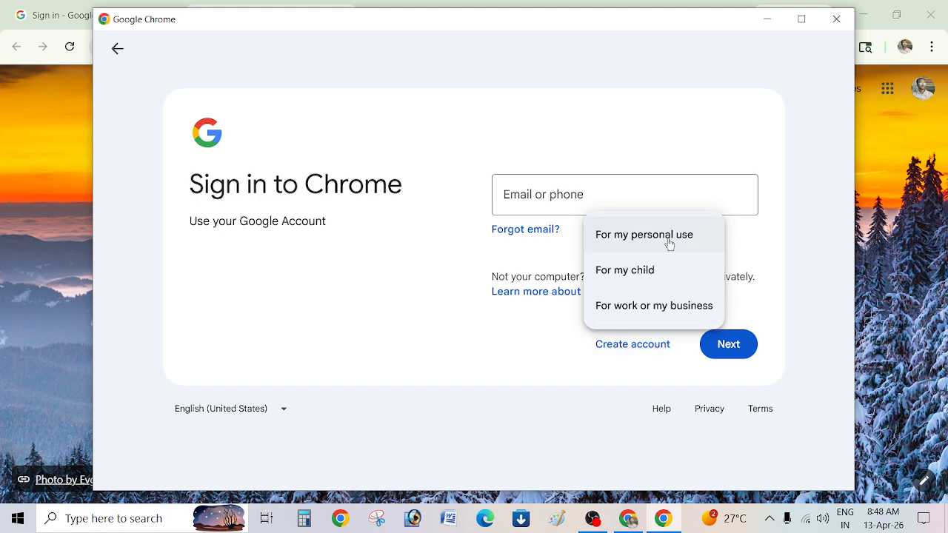
pyautogui.click(667, 244)
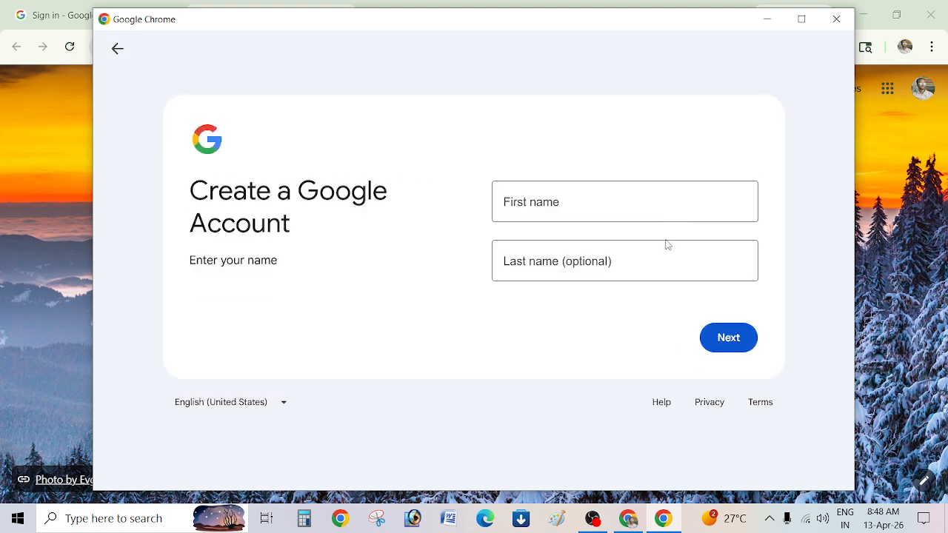
# Enter the account holder's first and last name and continue.
pyautogui.click(600, 207)
pyautogui.write('A')
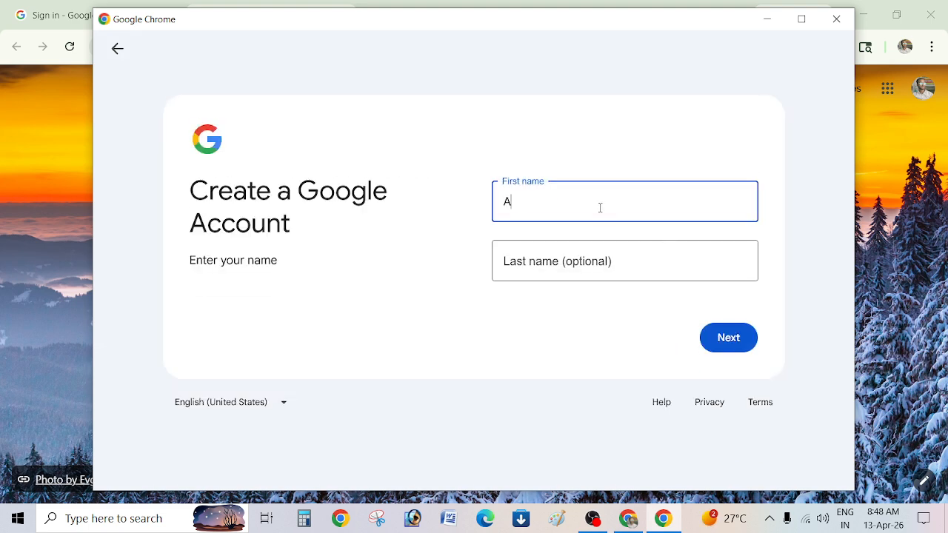
pyautogui.write('KI1Q')
pyautogui.press('Tab')
pyautogui.write('JHG')
pyautogui.press('Return')
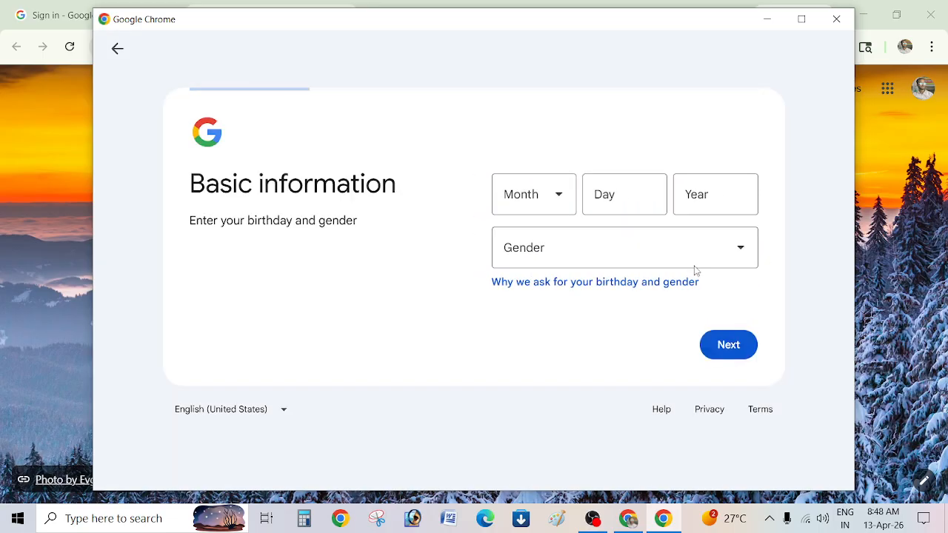
# Set the birthday to 01 January 2005 and gender to Male, then continue.
pyautogui.click(515, 214)
pyautogui.click(508, 252)
pyautogui.click(620, 188)
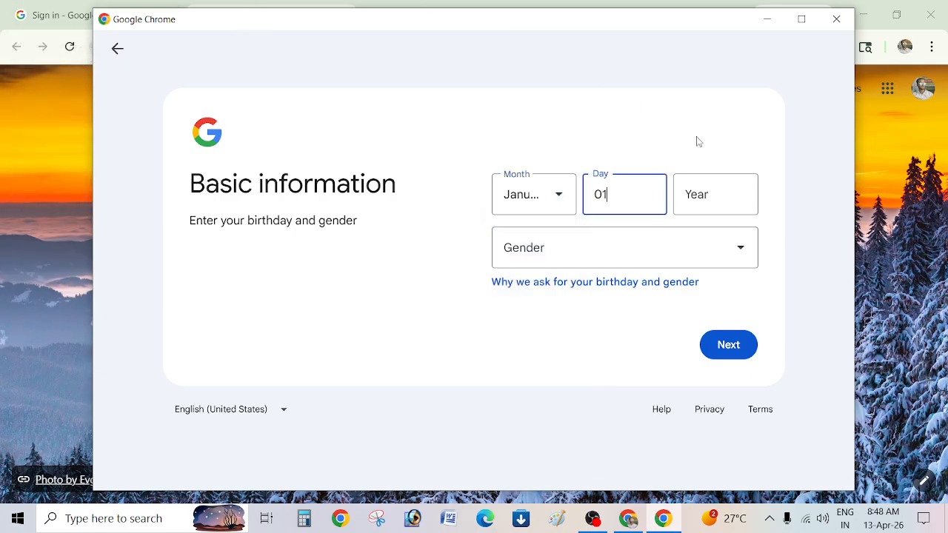
pyautogui.click(718, 187)
pyautogui.write('2005')
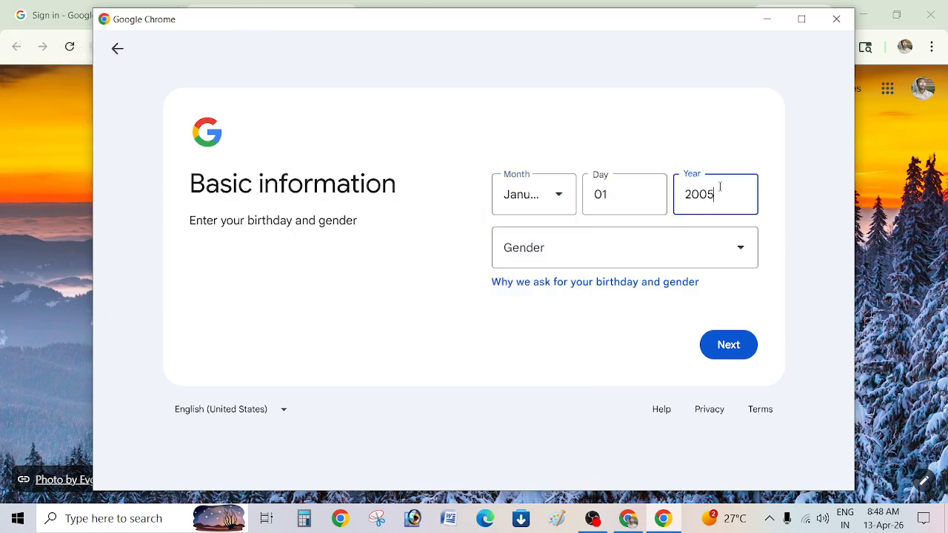
pyautogui.click(637, 259)
pyautogui.click(597, 355)
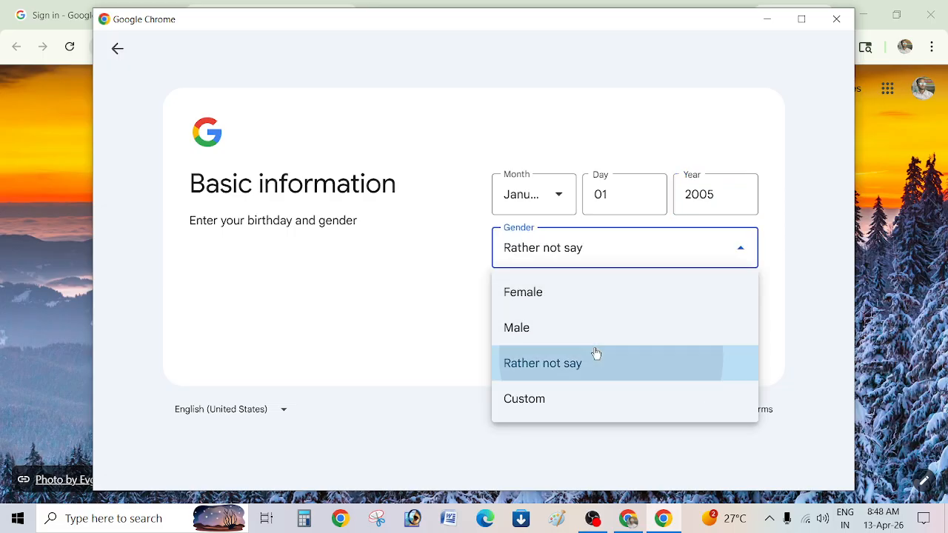
pyautogui.click(590, 258)
pyautogui.click(561, 330)
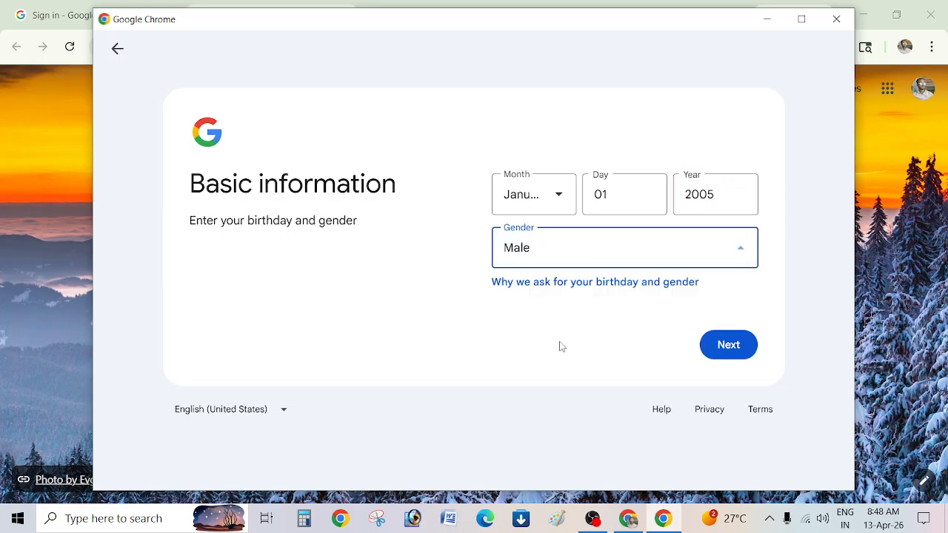
pyautogui.click(736, 349)
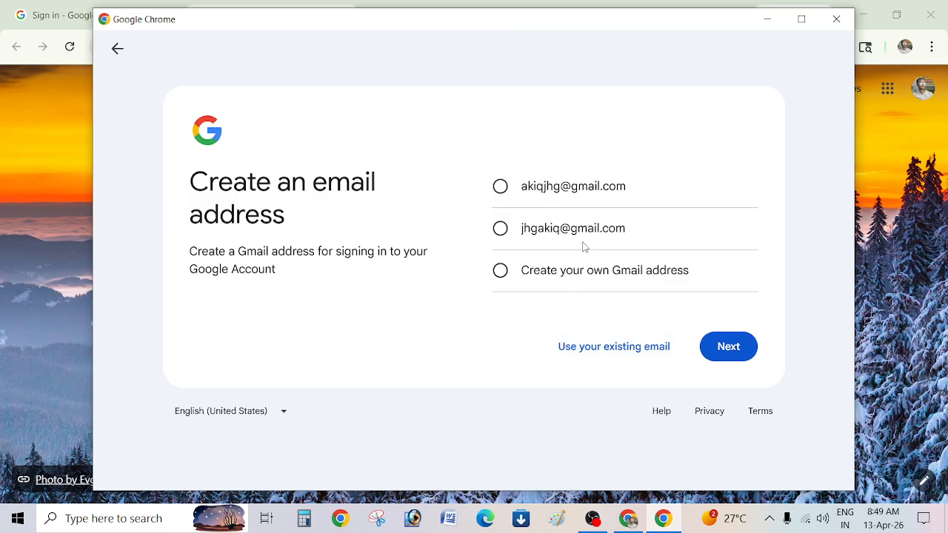
# Choose to create your own Gmail address, enter the custom address and submit it.
pyautogui.click(570, 279)
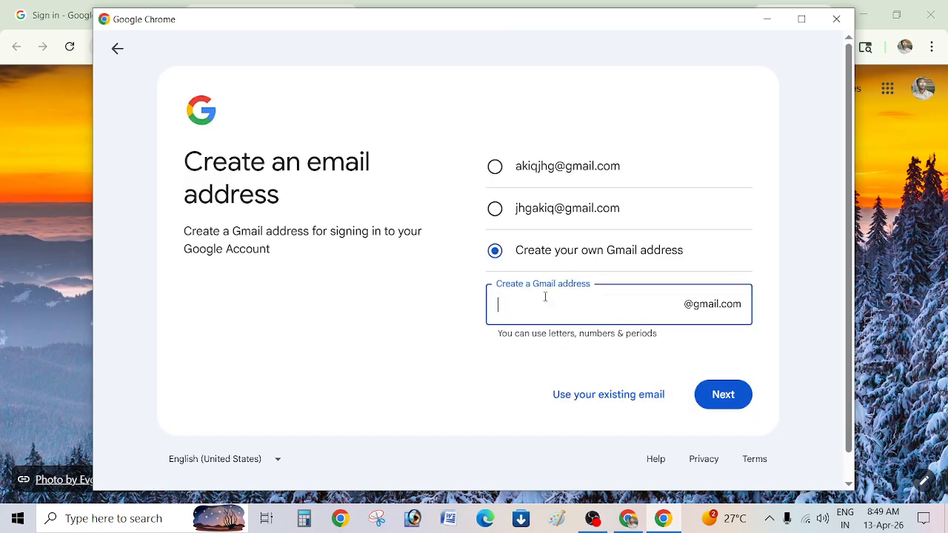
pyautogui.press('Return')
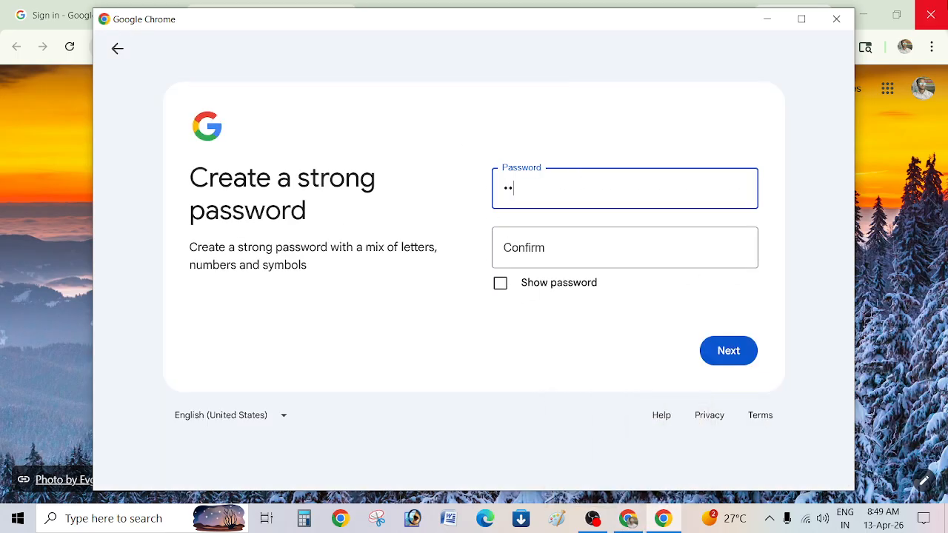
# Enter and confirm the account password and submit it, reaching QR-code phone verification.
pyautogui.write('••••••••••')
pyautogui.press('Tab')
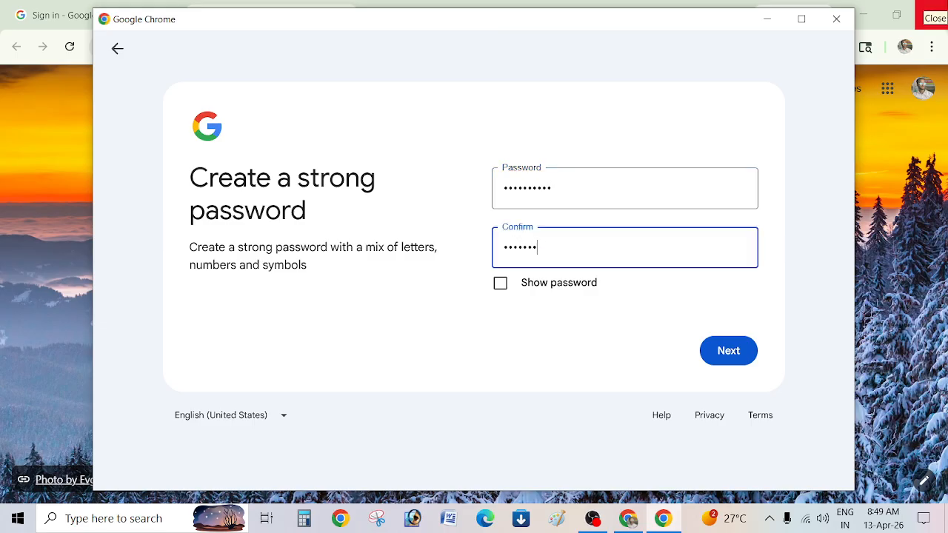
pyautogui.press('Tab')
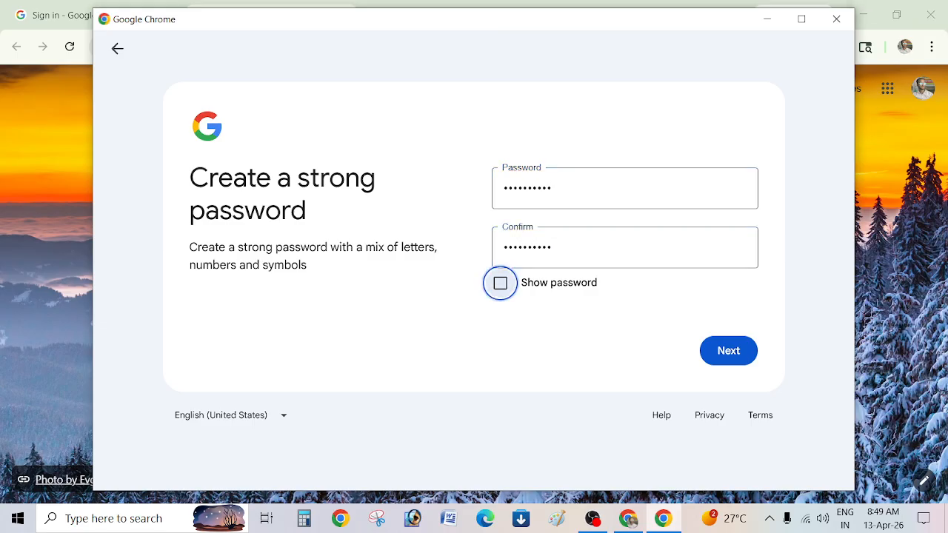
pyautogui.click(713, 362)
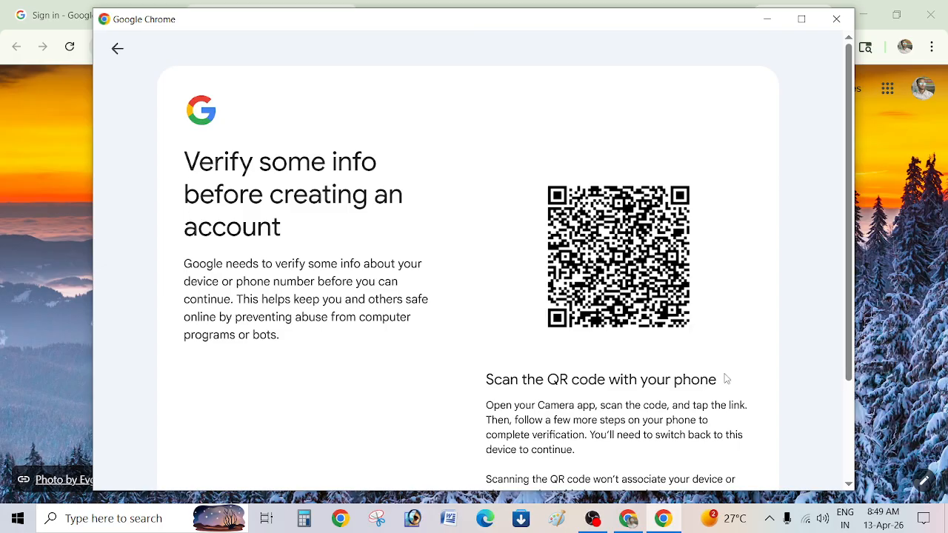
# Abandon sign-up at 'Waiting for verification', close the setup window, minimise Chrome and bring up OBS.
pyautogui.scroll(-2, 723, 381)
pyautogui.scroll(2, 723, 381)
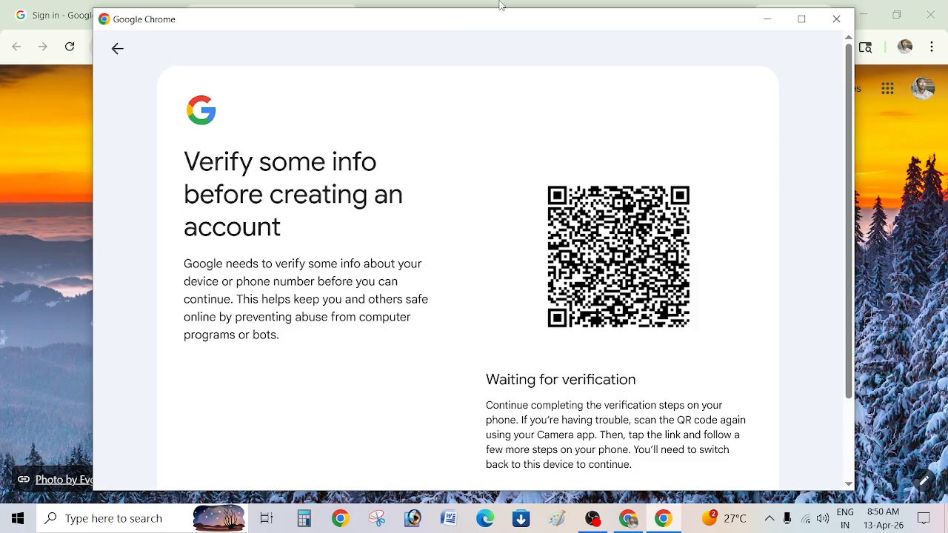
pyautogui.click(837, 20)
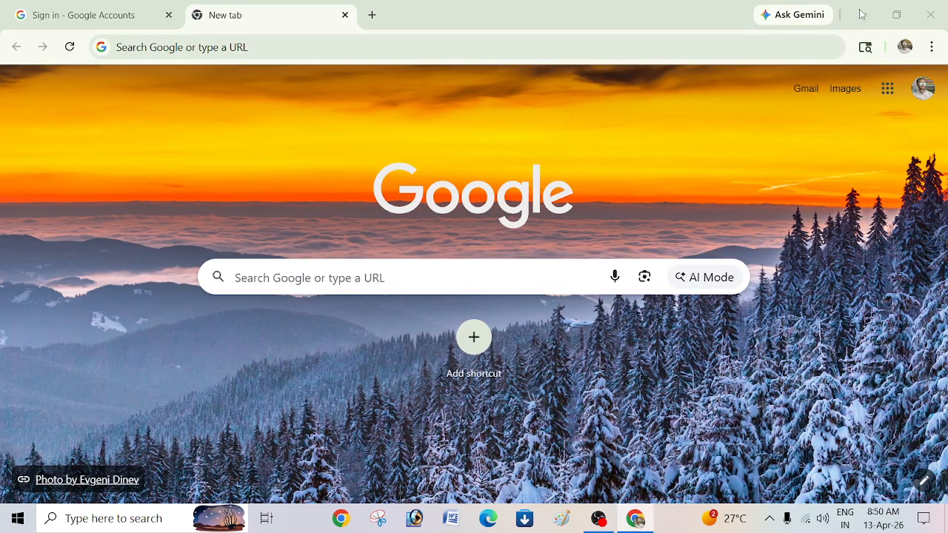
pyautogui.click(862, 15)
pyautogui.click(600, 519)
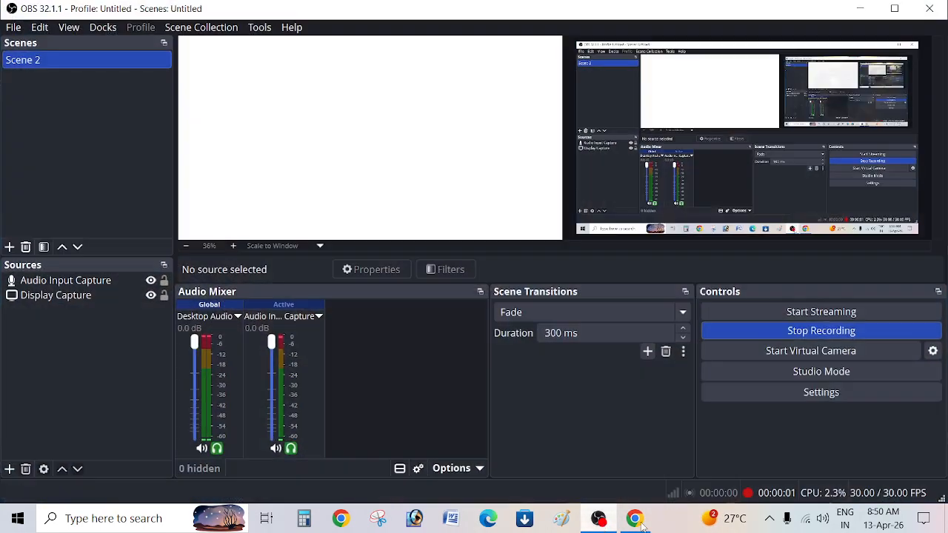